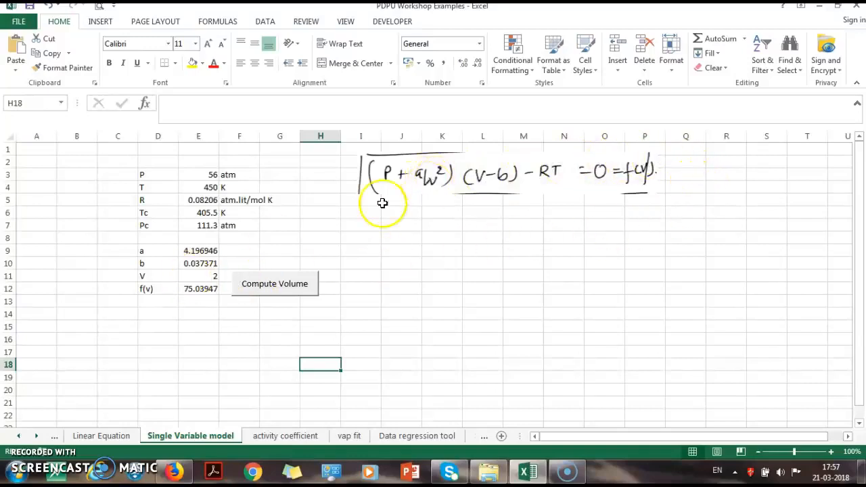
Step: Examine the input data in D3:F7 and the cells holding V, a, b and the f(v) formula
click(193, 275)
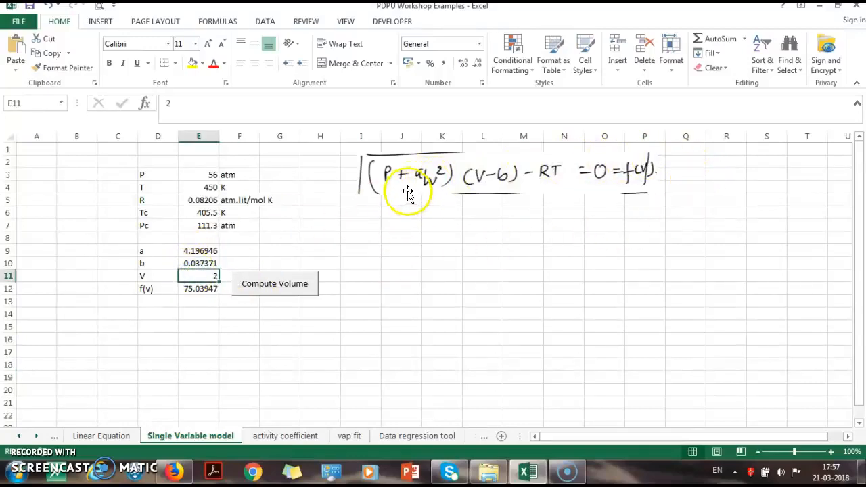
drag(141, 175, 226, 228)
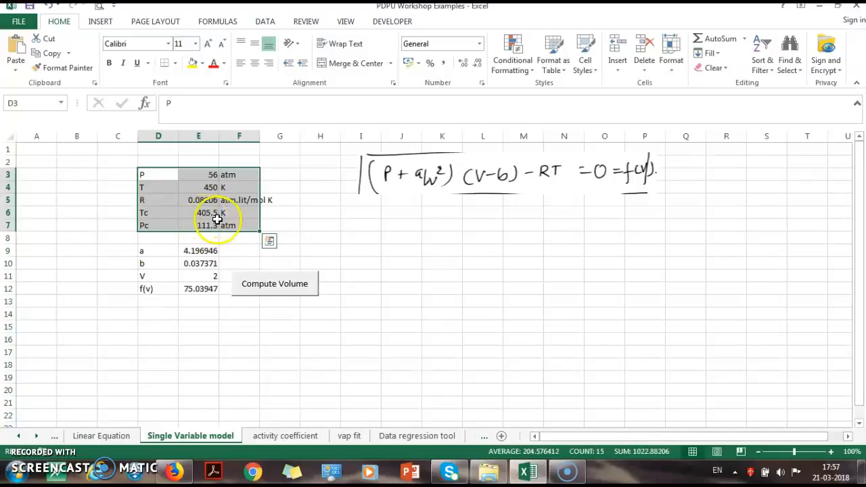
click(409, 287)
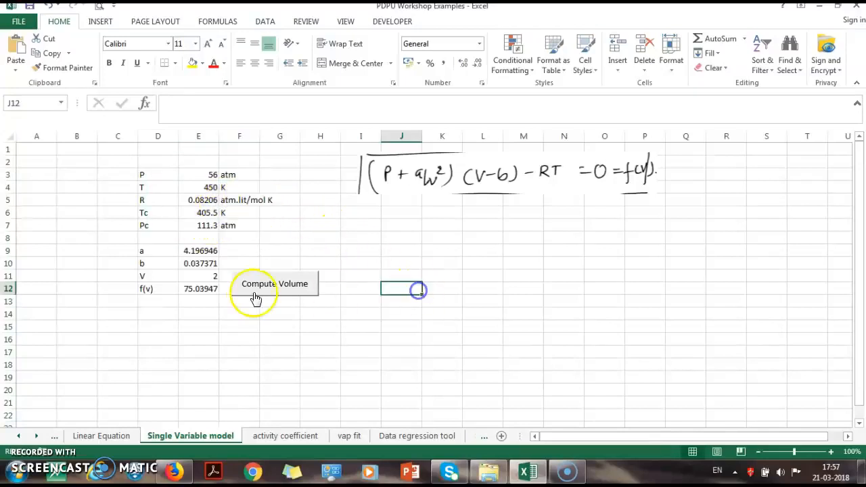
click(196, 251)
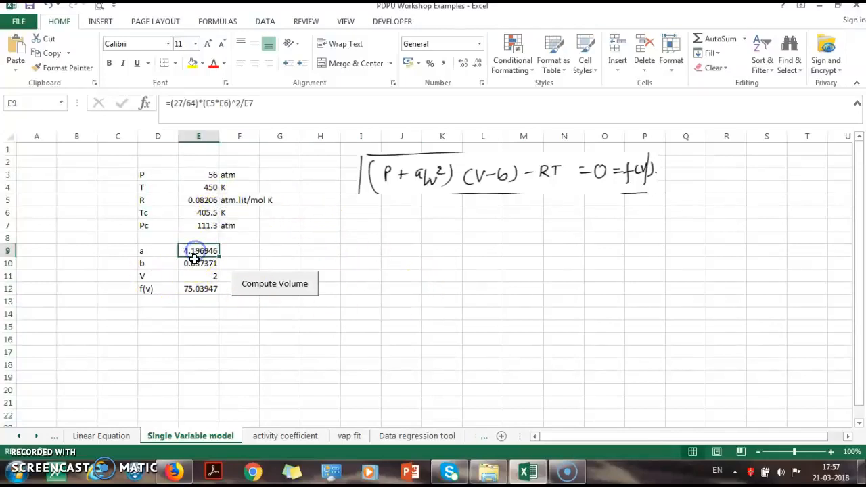
click(194, 263)
click(185, 291)
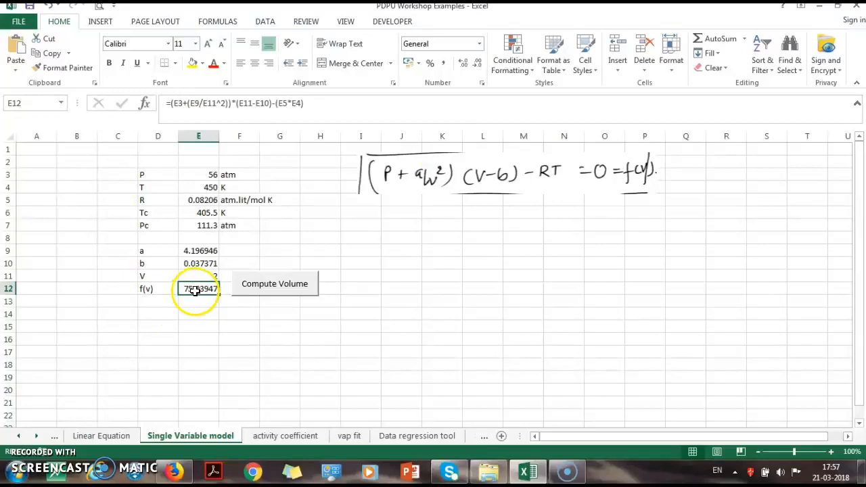
click(438, 277)
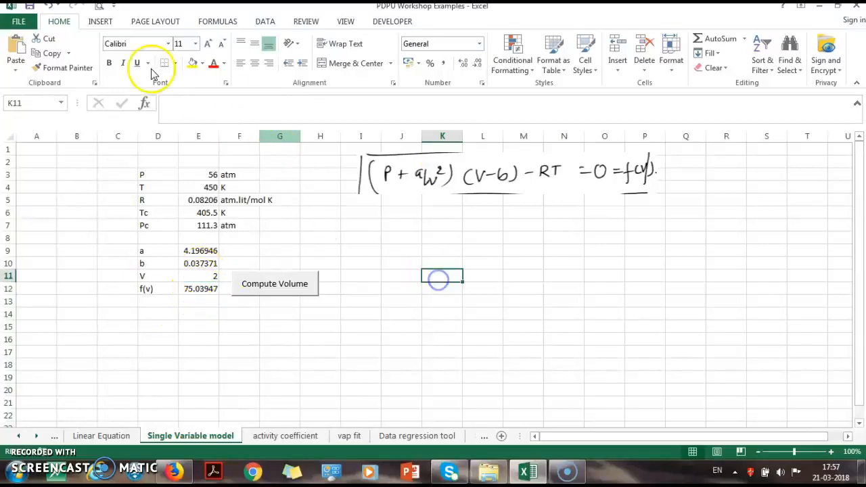
Step: Start a Goal Seek with the f(v) cell E12 as the set cell and 0.001 as the target value
click(266, 22)
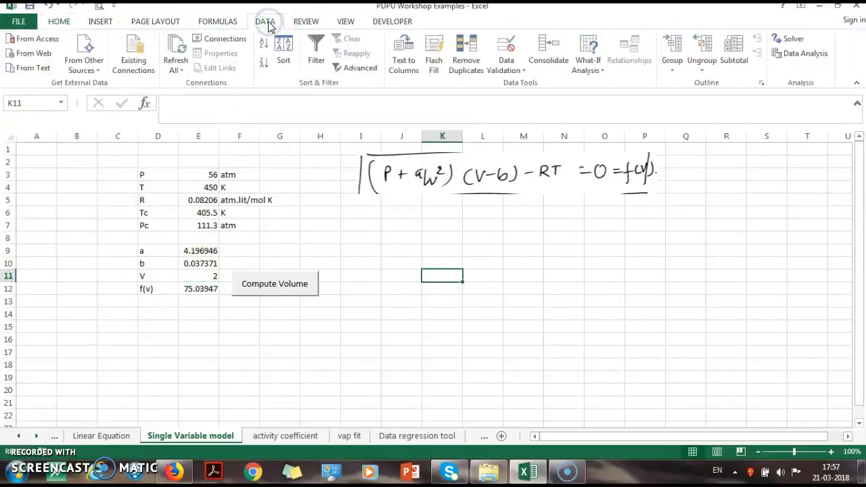
click(587, 65)
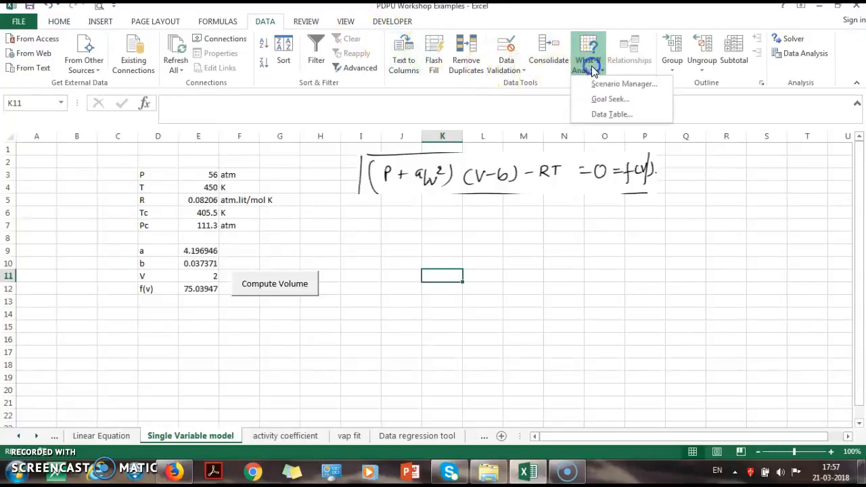
click(610, 99)
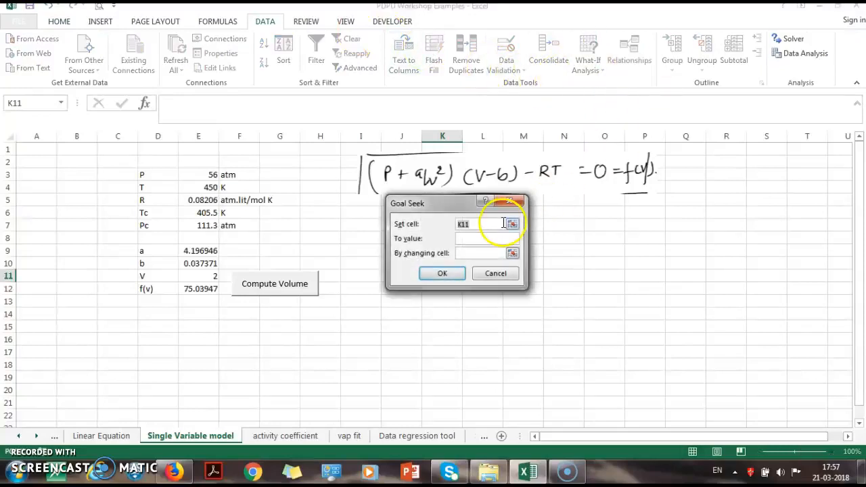
click(512, 224)
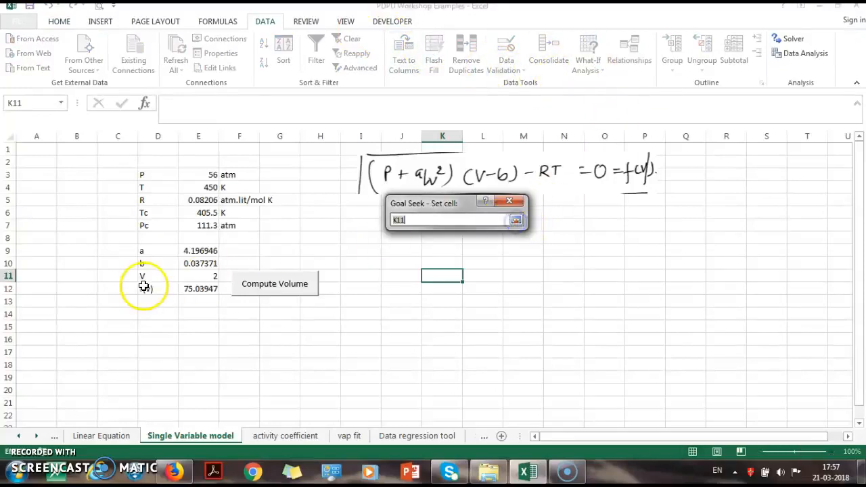
click(200, 289)
click(516, 219)
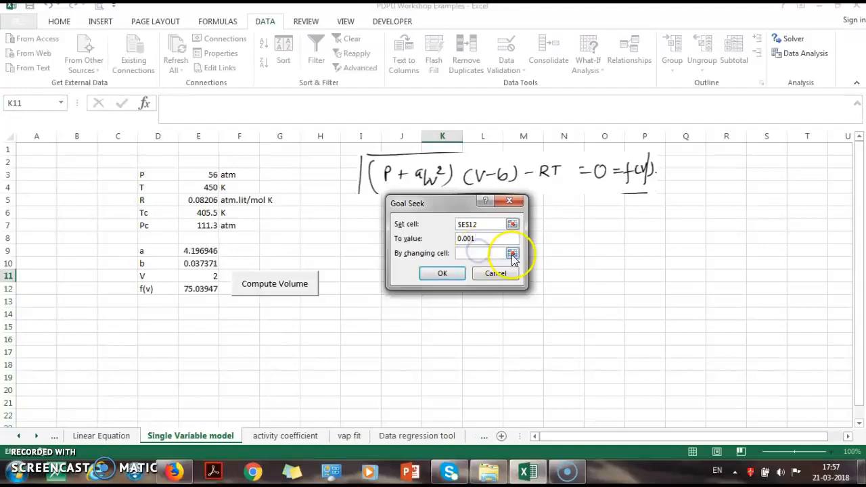
Step: Use volume cell E11 as the Goal Seek changing cell, run it, accept the solution and inspect V
click(512, 253)
click(185, 279)
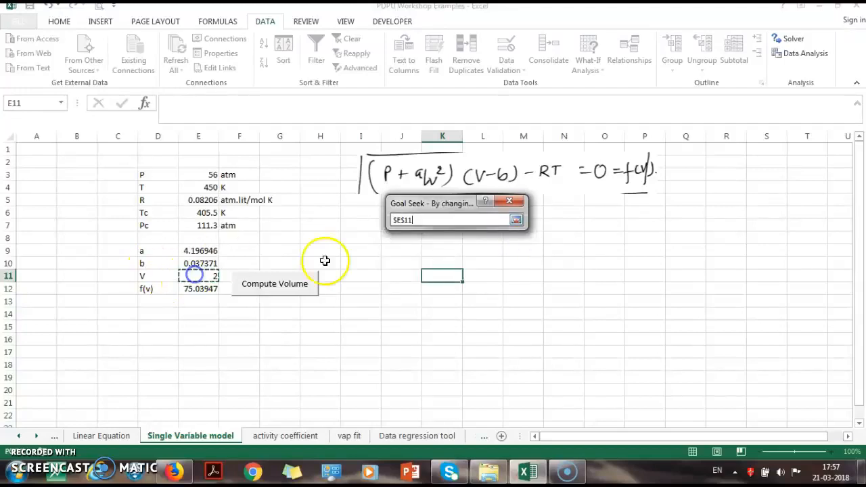
click(516, 220)
click(426, 281)
click(438, 272)
click(293, 336)
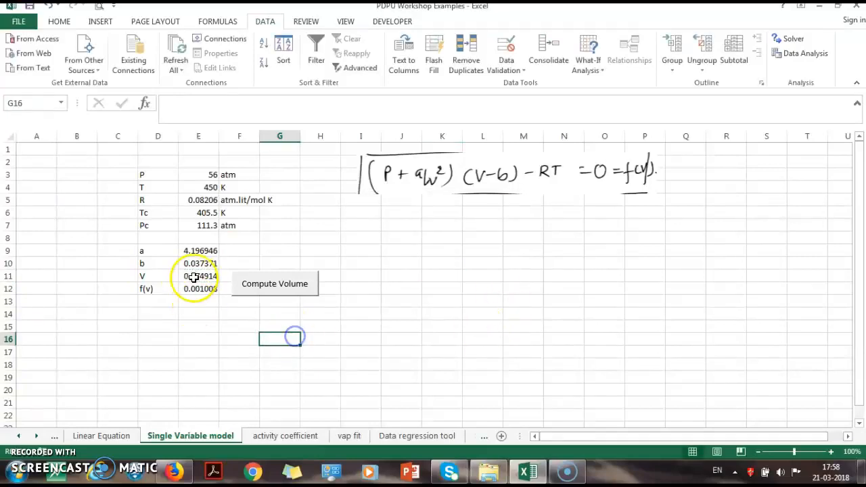
click(198, 276)
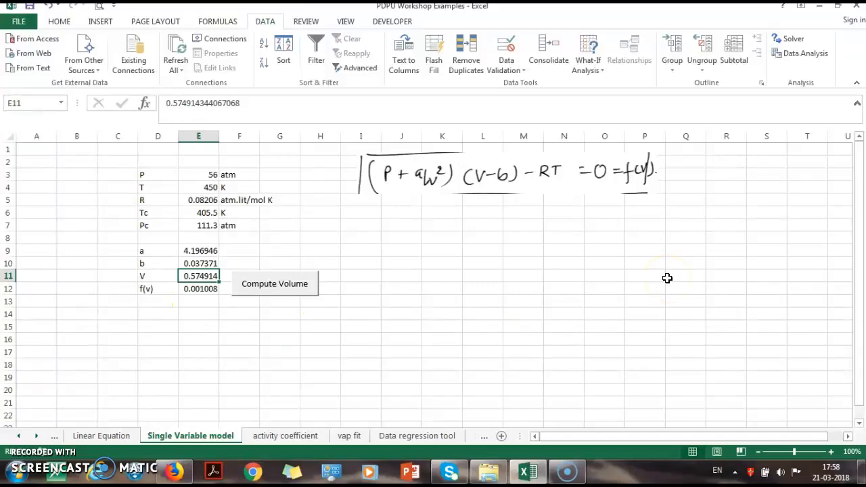
Step: Start a results table with headers P in H16 and V in I16, and enter 56 as the pressure in H17
click(417, 324)
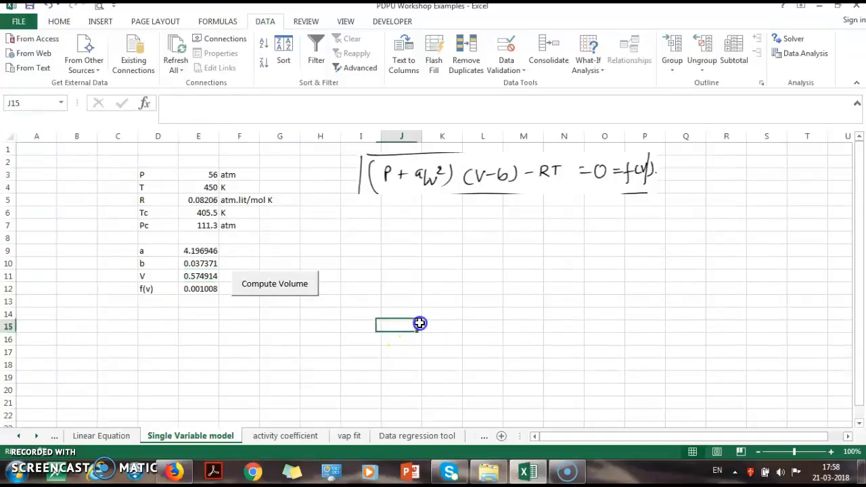
click(310, 343)
text(P)
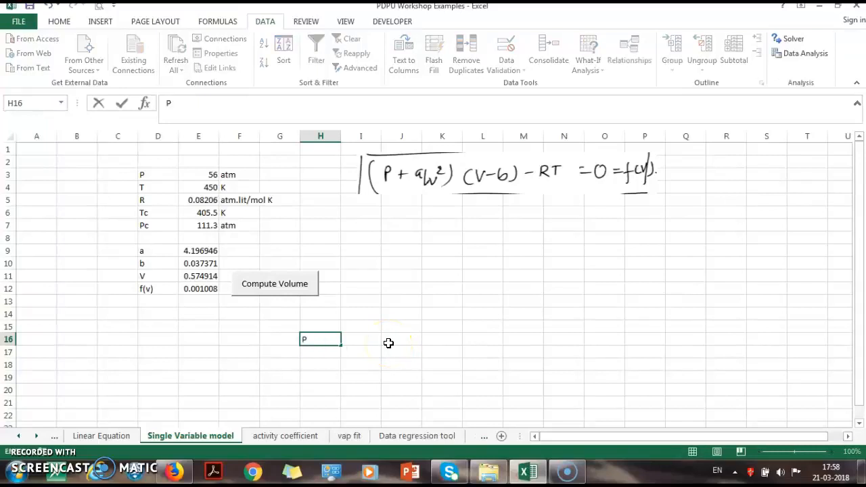
key(Tab)
text(V)
key(Return)
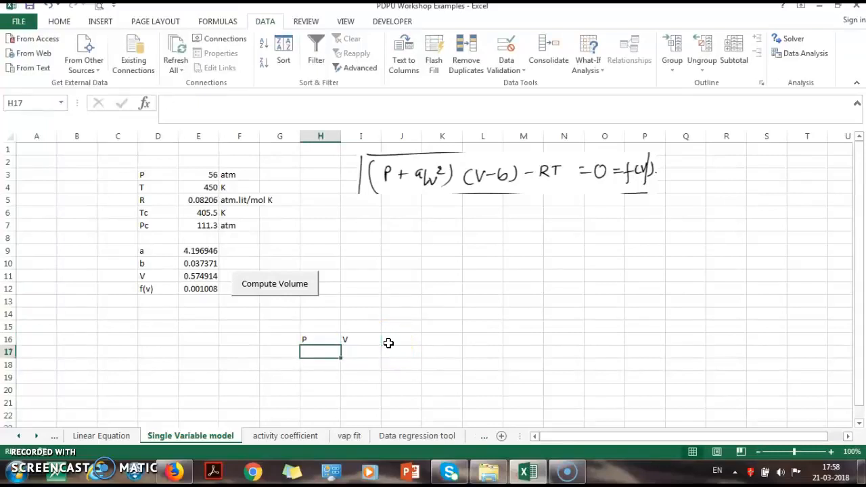
text(56)
key(Return)
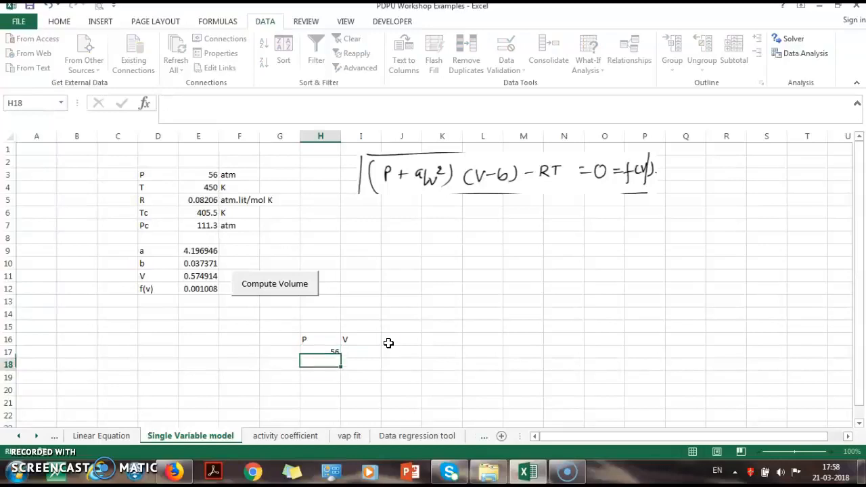
key(Up)
key(Left)
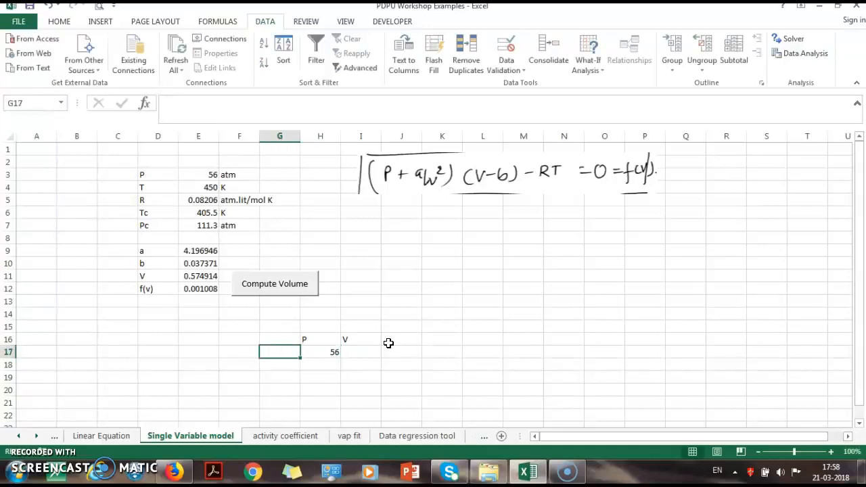
Step: Copy the solved volume from E11 and paste it as a value into I17 beside the 56 atm pressure
click(197, 278)
key(ctrl+c)
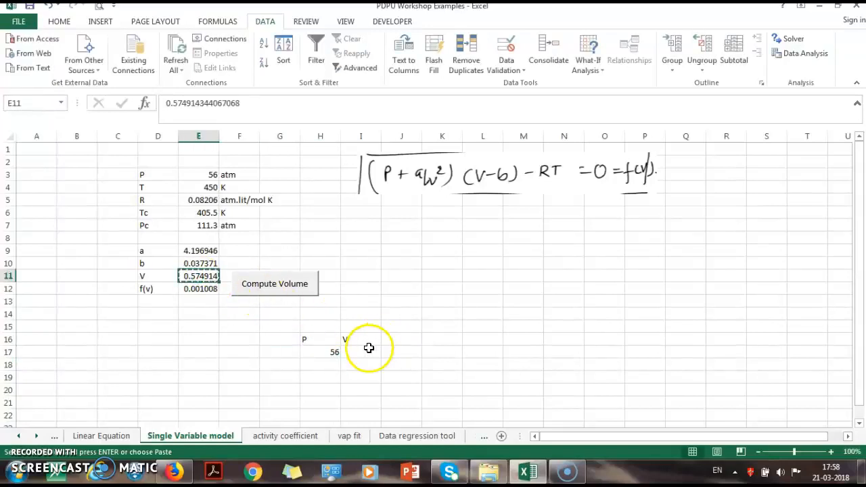
click(368, 349)
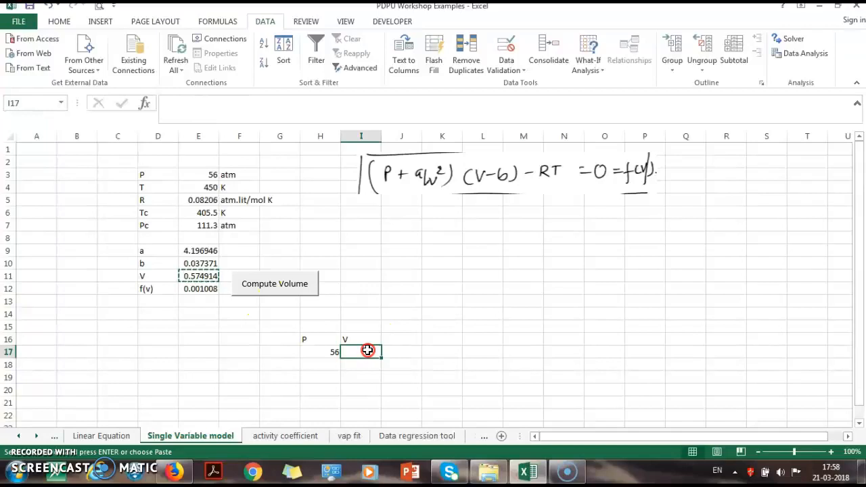
right_click(366, 351)
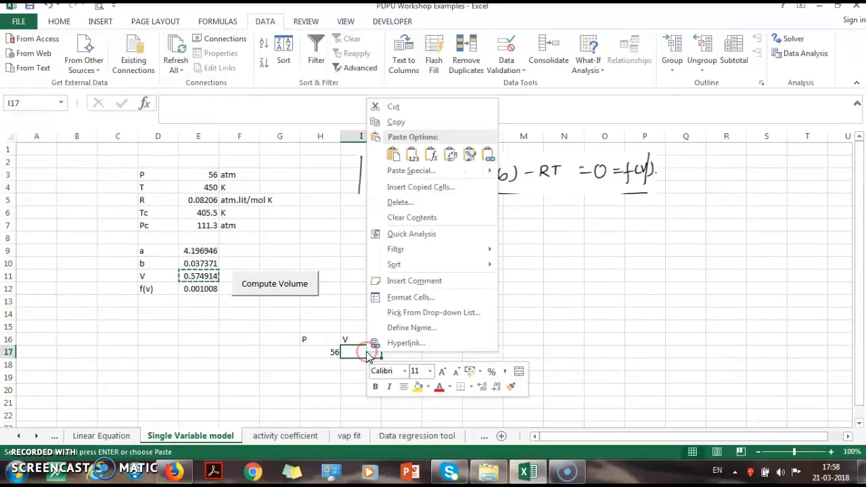
click(412, 161)
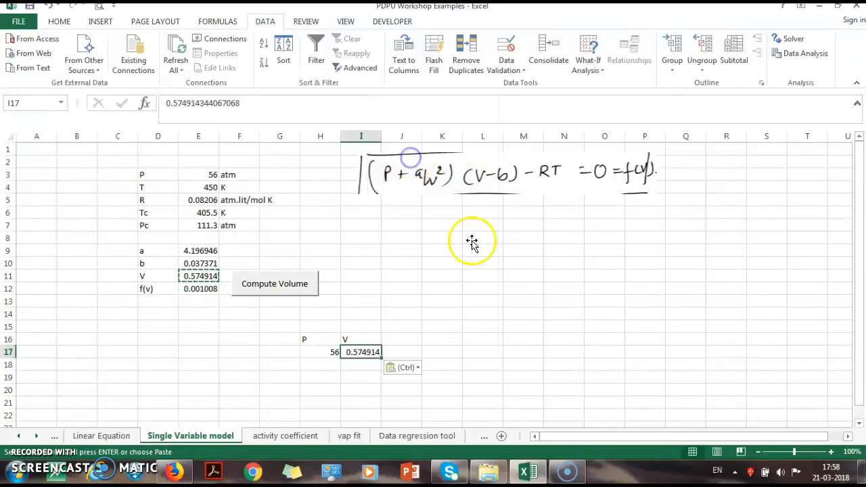
Step: Enter 66 as the next table pressure in H18 and set the model pressure in E3 to 66 atm
click(325, 365)
text(66)
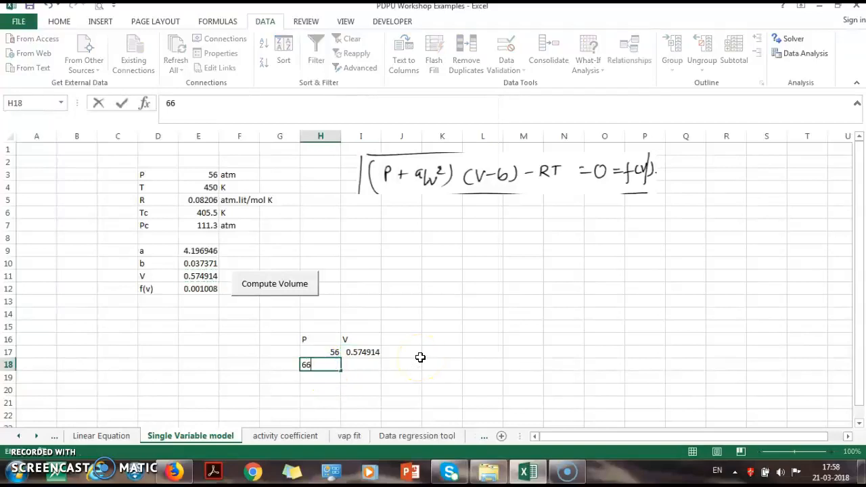
key(Return)
click(206, 175)
text(66)
key(Return)
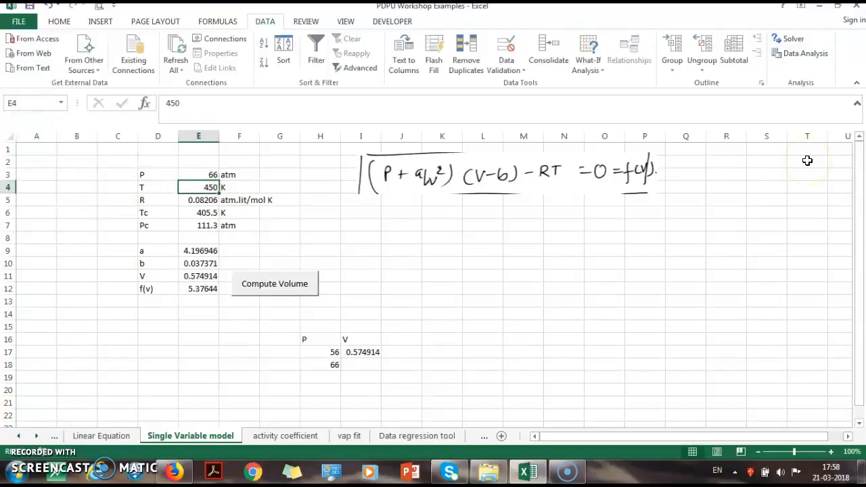
click(199, 285)
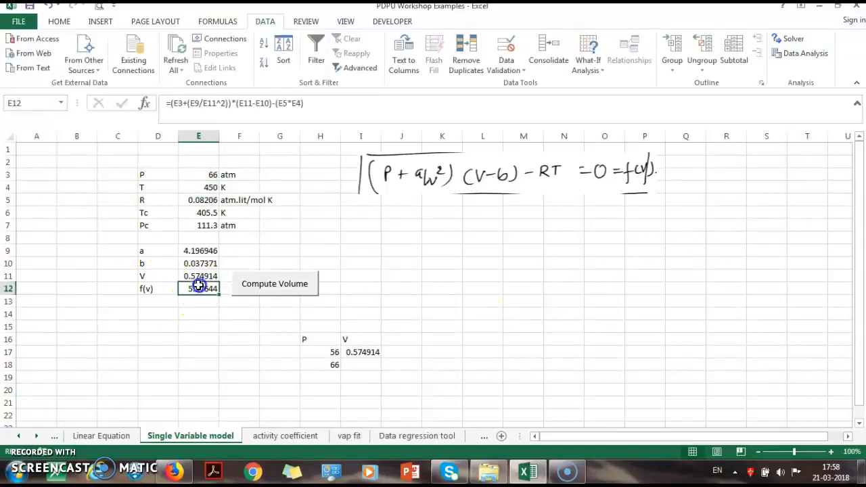
click(199, 277)
click(195, 288)
Step: Add the pressures 76, 86 and 100 to the P column in H19:H21
click(328, 379)
text(76)
key(Return)
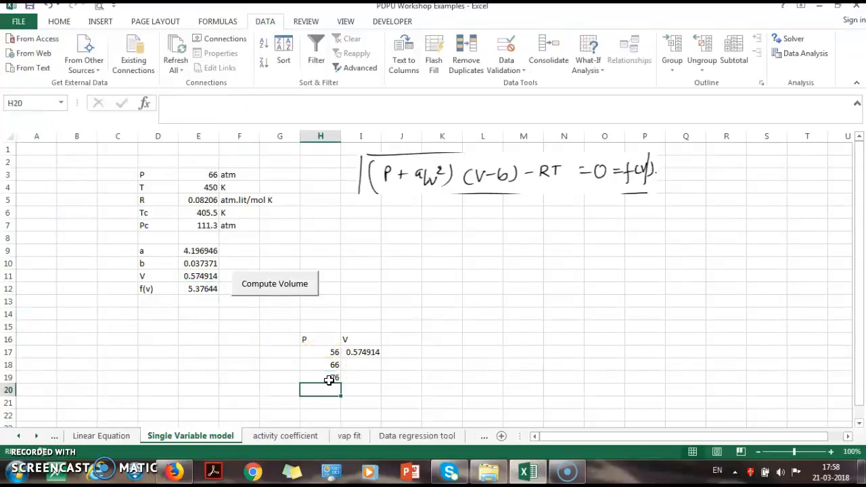
text(86)
key(Return)
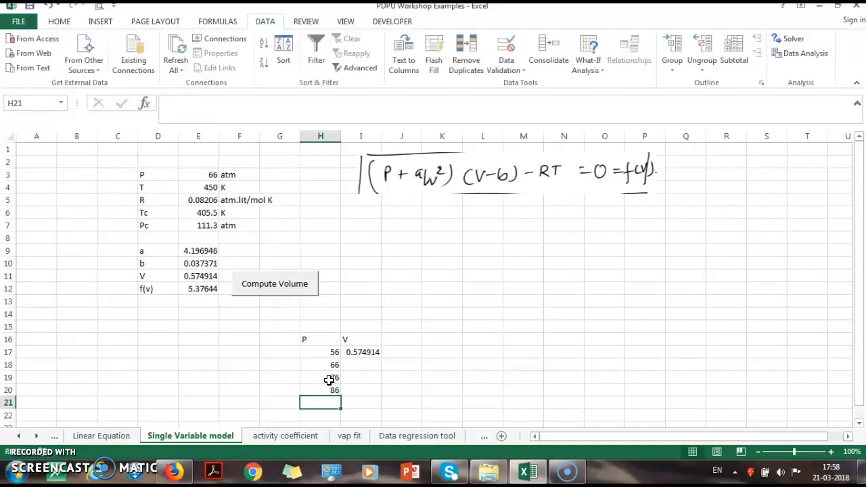
text(1)
key(Return)
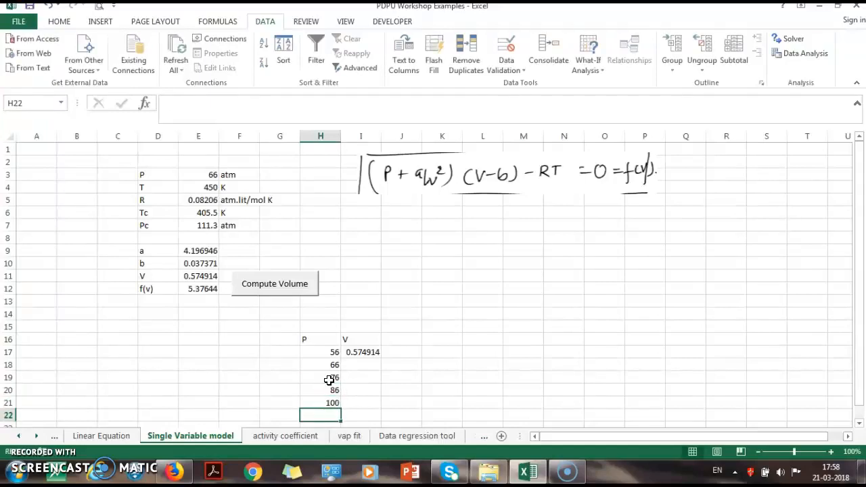
click(412, 379)
click(325, 366)
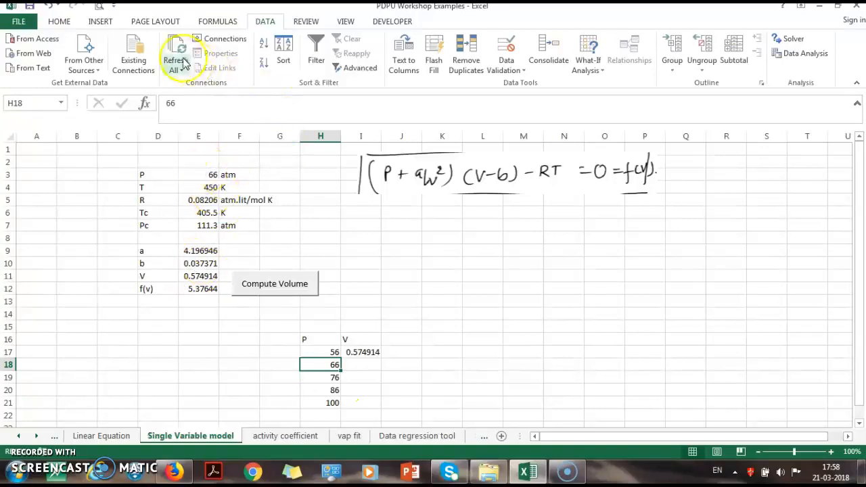
click(589, 68)
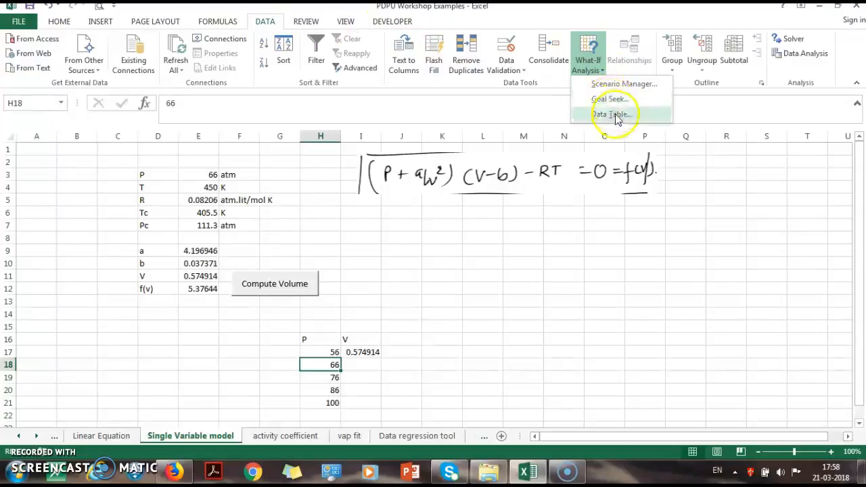
click(600, 267)
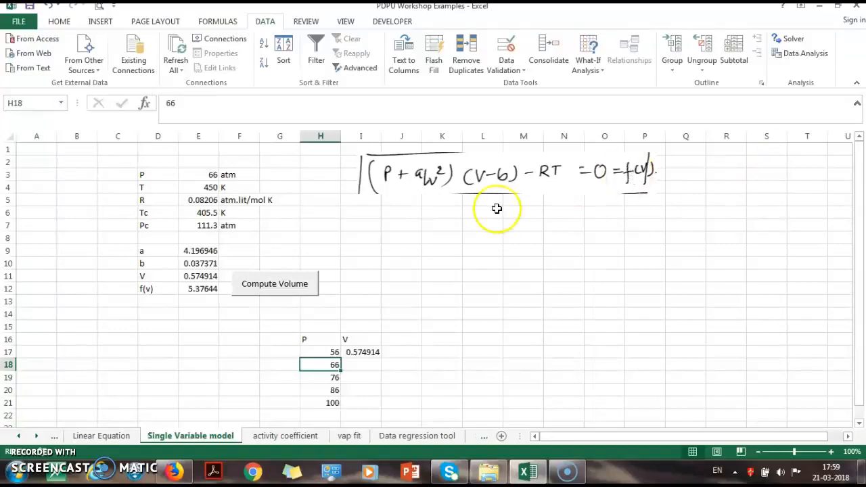
Step: Run the sheet's Compute Volume macro for the 66 atm pressure and inspect V in E11
click(185, 277)
click(200, 177)
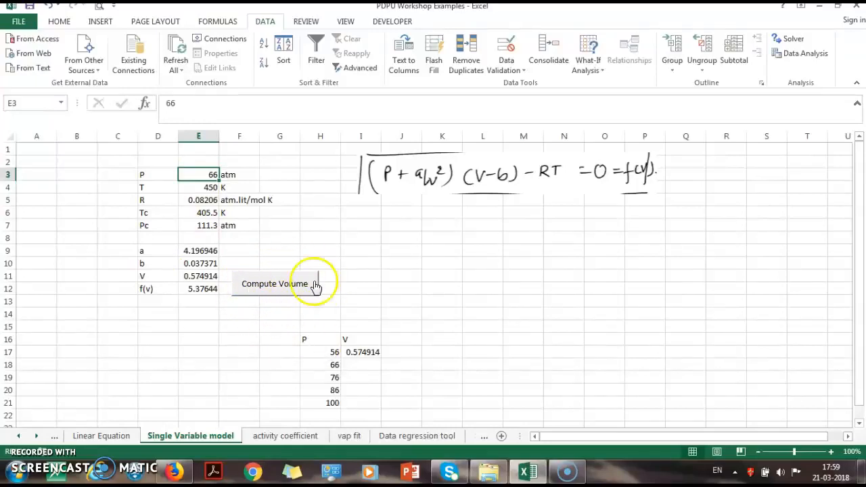
click(279, 289)
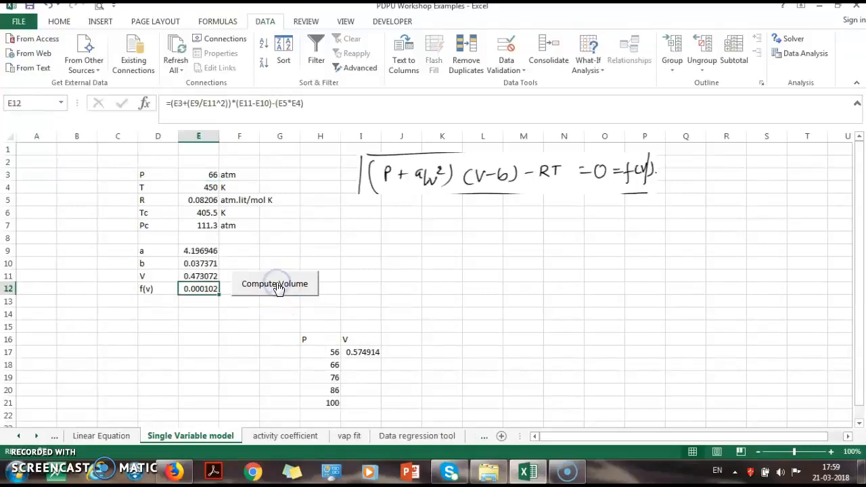
click(200, 271)
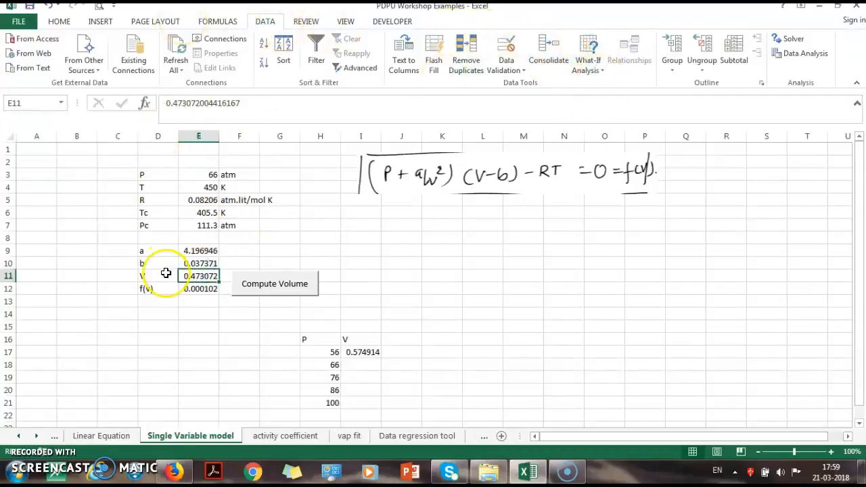
Step: Copy the solved volume from E11 and paste it as a value into I18 beside the 66 atm pressure
click(369, 365)
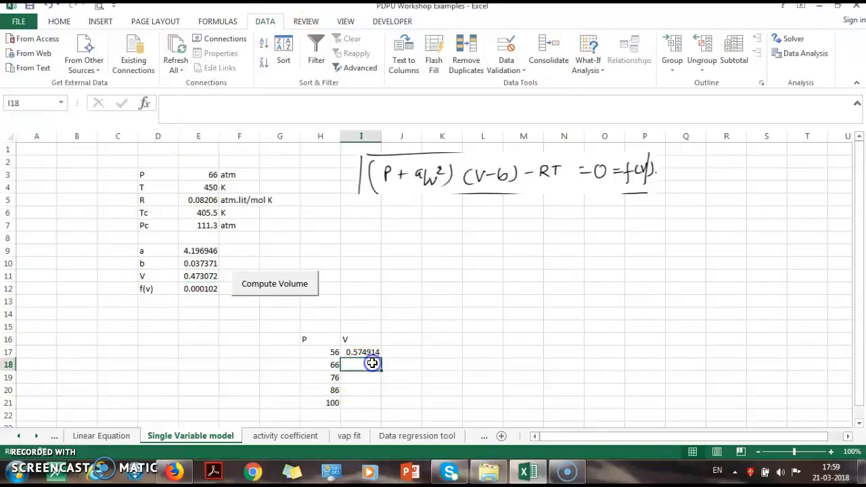
click(214, 276)
key(ctrl+c)
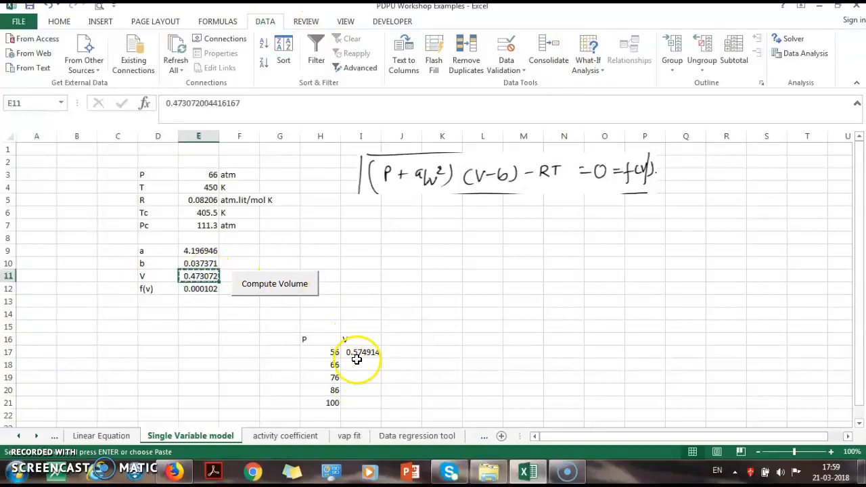
right_click(357, 363)
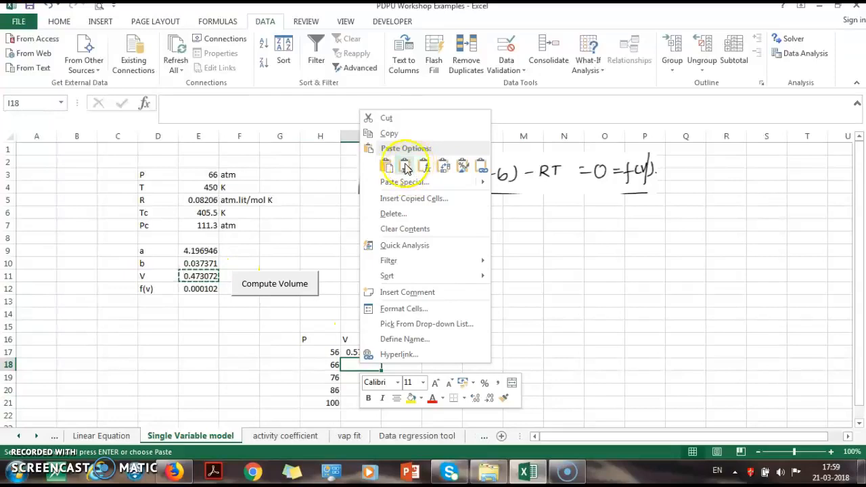
click(405, 167)
click(359, 379)
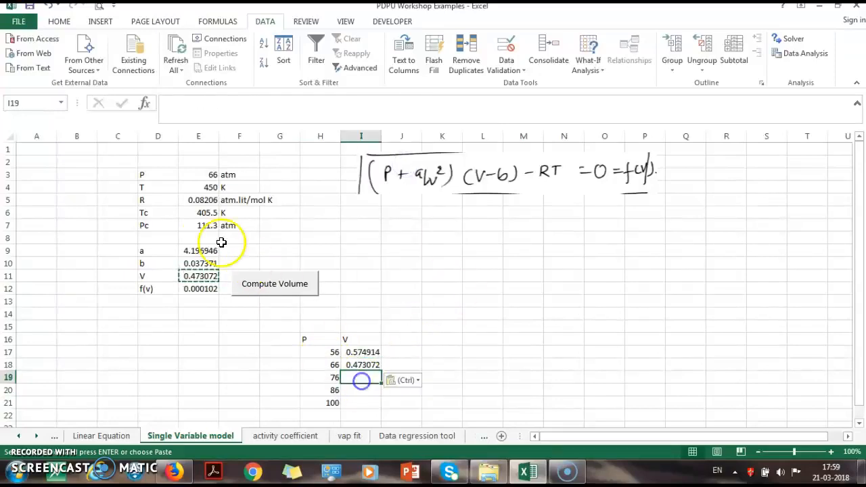
Step: Set the model pressure in E3 to 100 atm and run the sheet's Compute Volume macro
click(203, 179)
text(76)
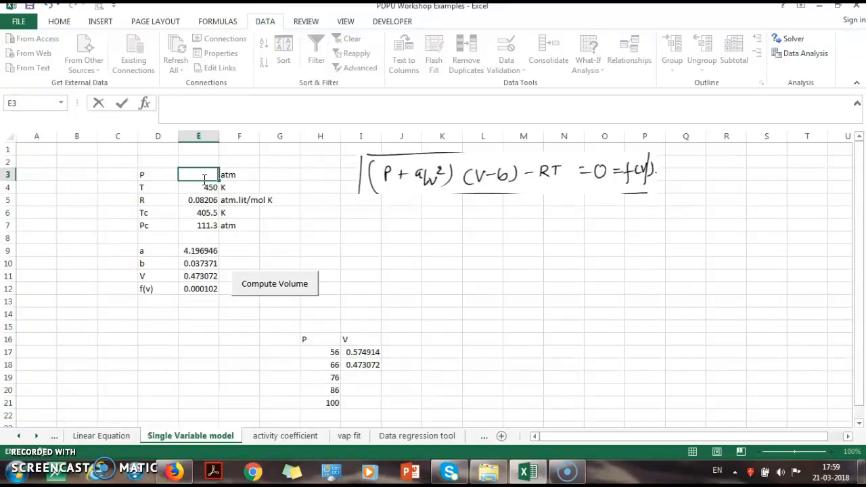
key(Return)
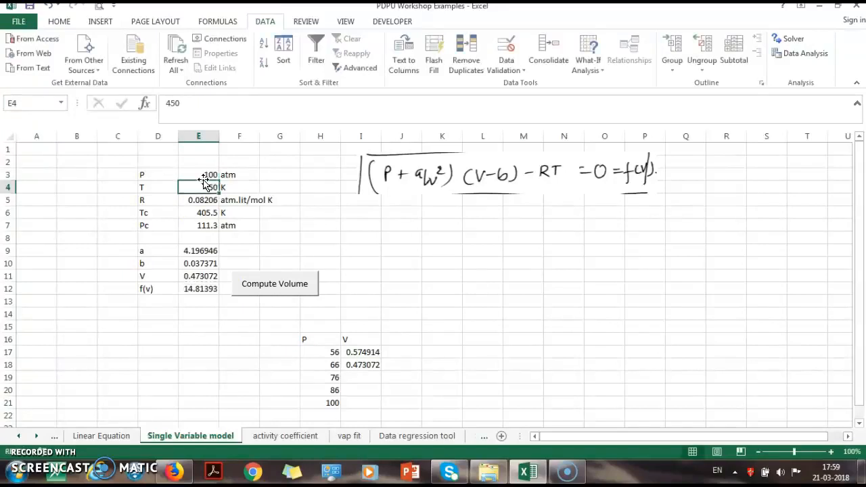
click(513, 301)
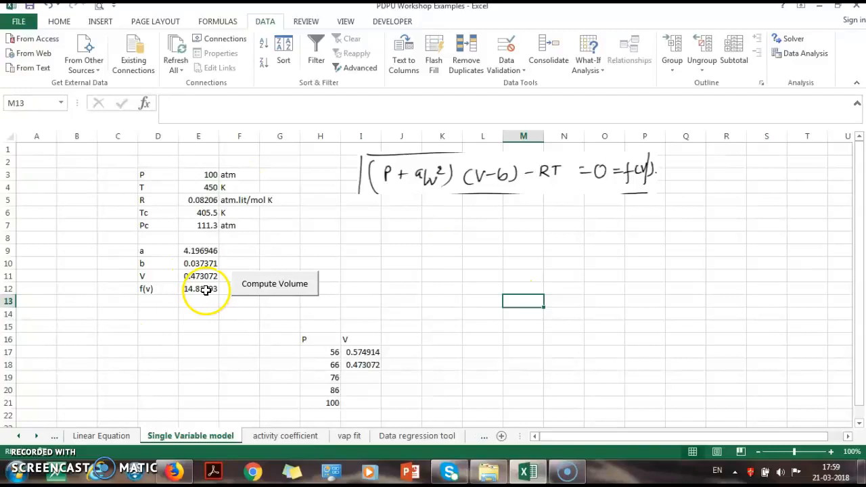
click(266, 289)
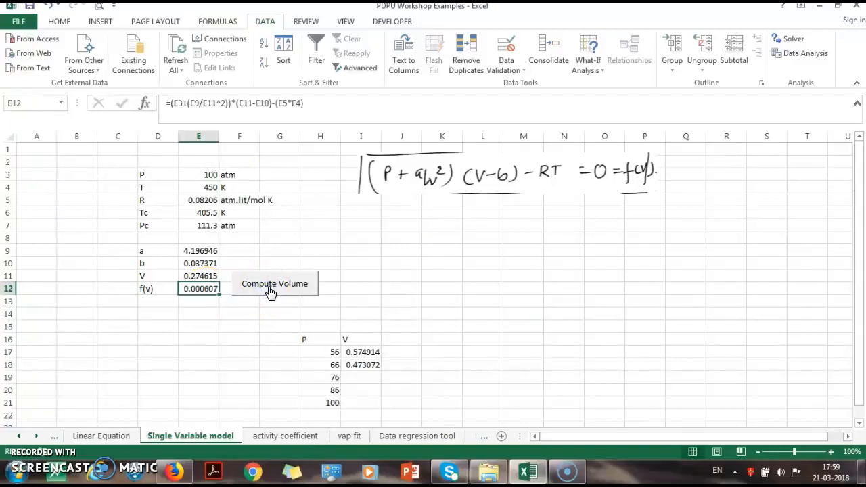
Step: Enter the solved volume 0.2746 in I21 beside the 100 atm pressure
click(206, 278)
click(359, 400)
text(0)
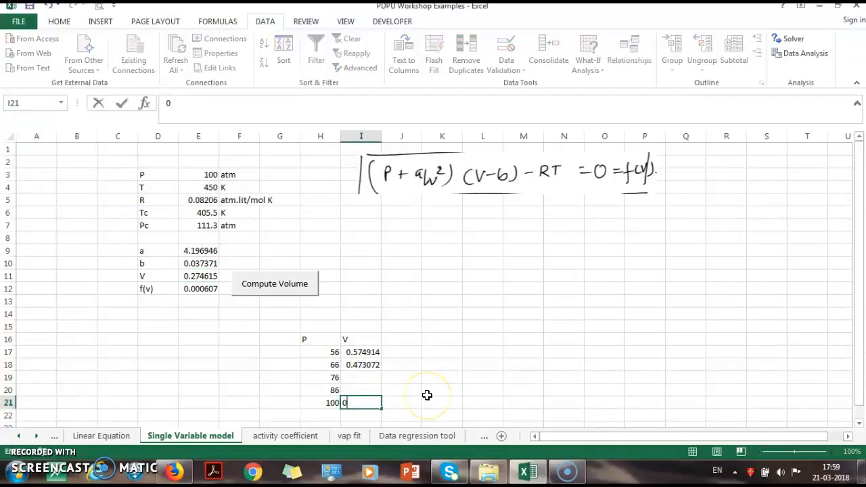
text(.2746)
key(Return)
click(427, 395)
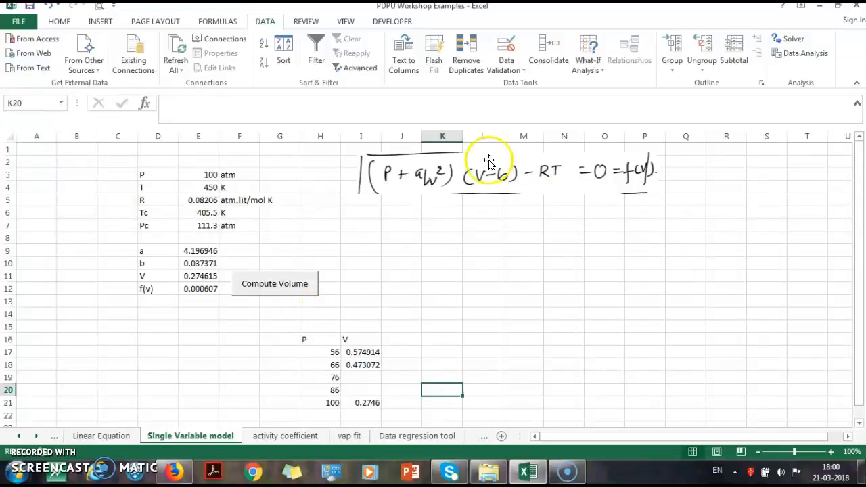
Step: Open the Vol macro's code and examine its E12 selection and Goal Seek statements
click(404, 21)
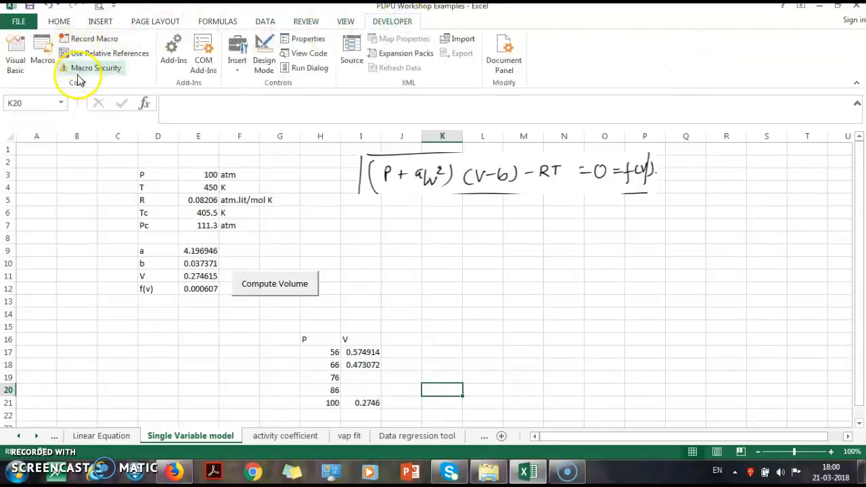
click(42, 46)
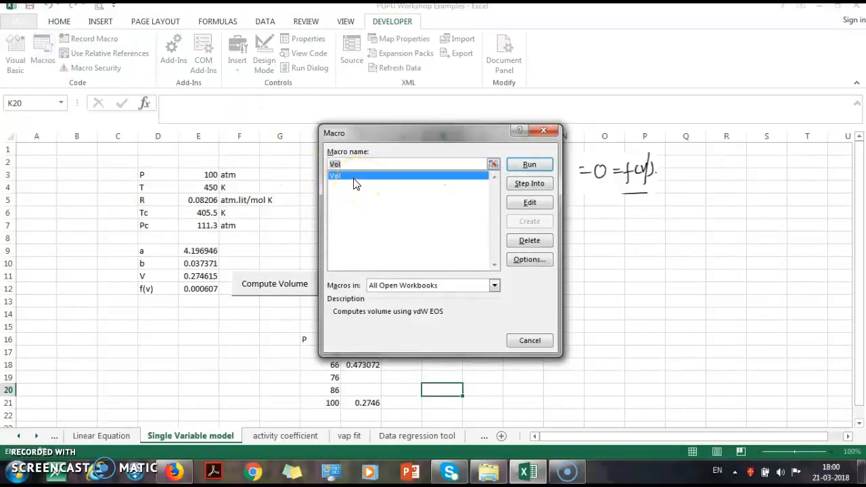
click(529, 202)
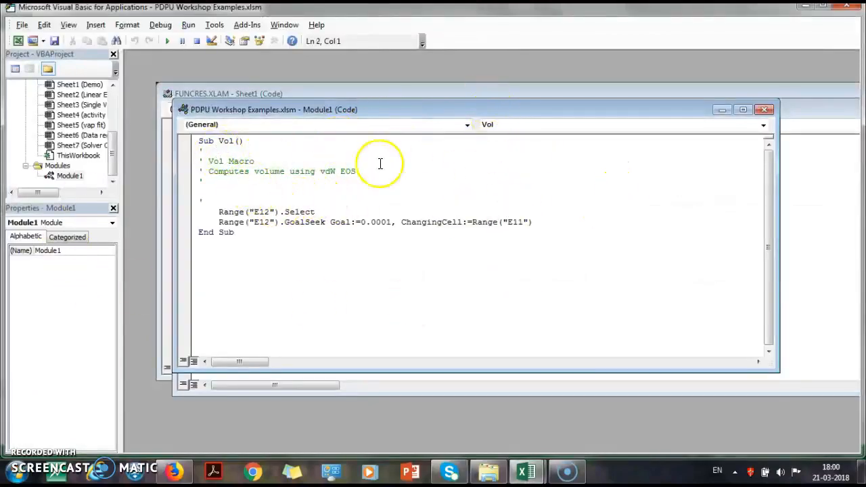
drag(219, 211, 312, 212)
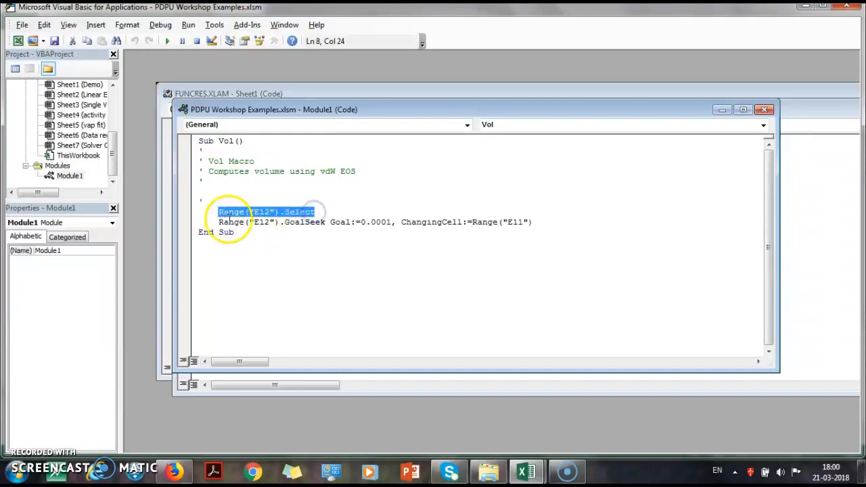
drag(213, 221, 347, 223)
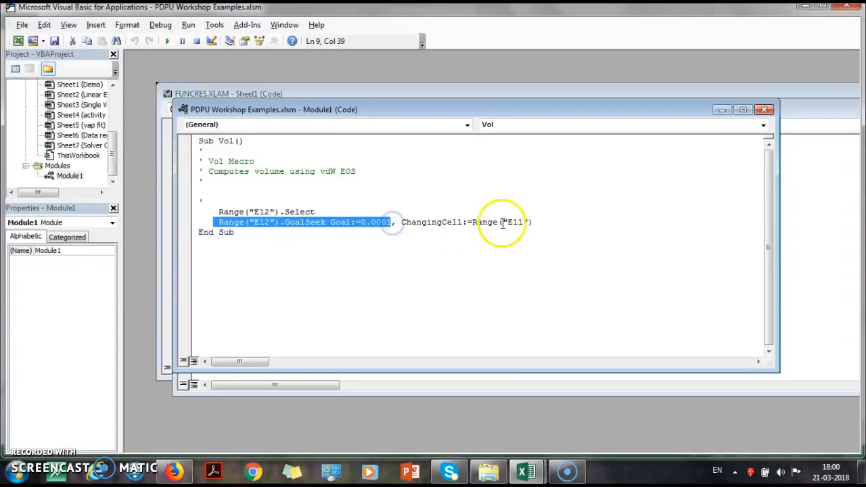
Step: Compare the macro's cell references with f(v) in E12 and V in E11, and close the code editor
click(805, 6)
click(196, 285)
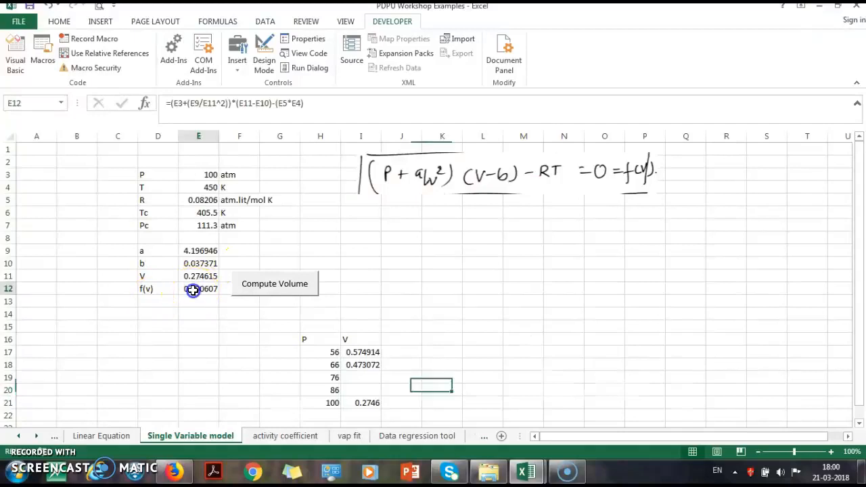
click(196, 275)
mouse_move(527, 471)
click(588, 416)
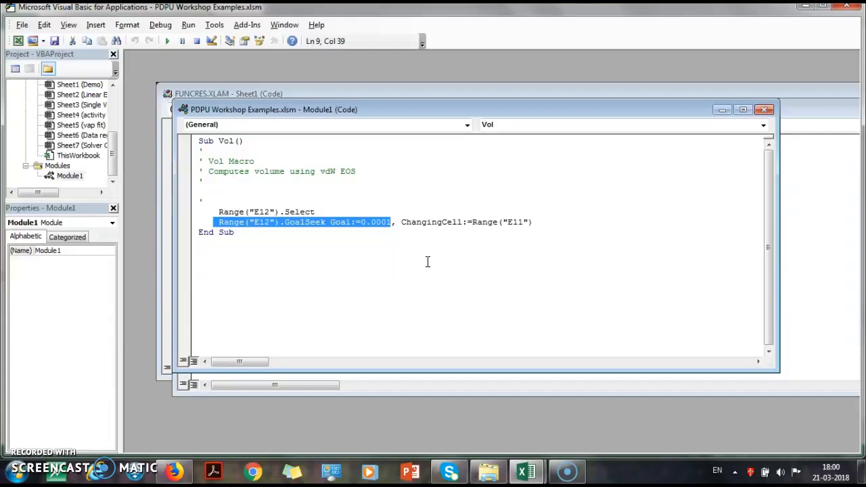
click(850, 6)
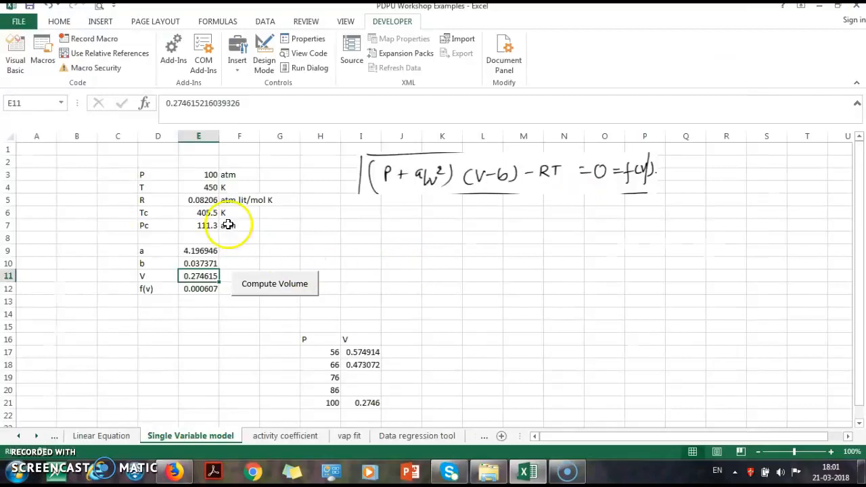
Step: Set the model pressure in E3 to 86 atm and run the sheet's Compute Volume macro
click(203, 174)
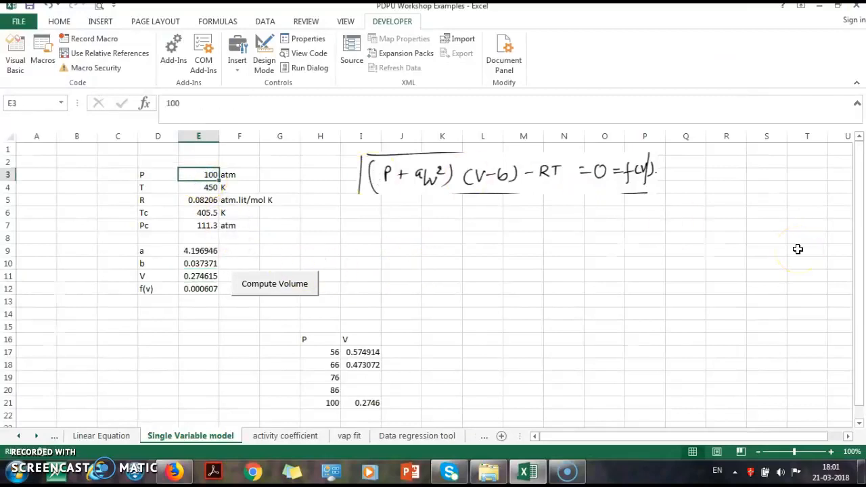
text(86)
key(Return)
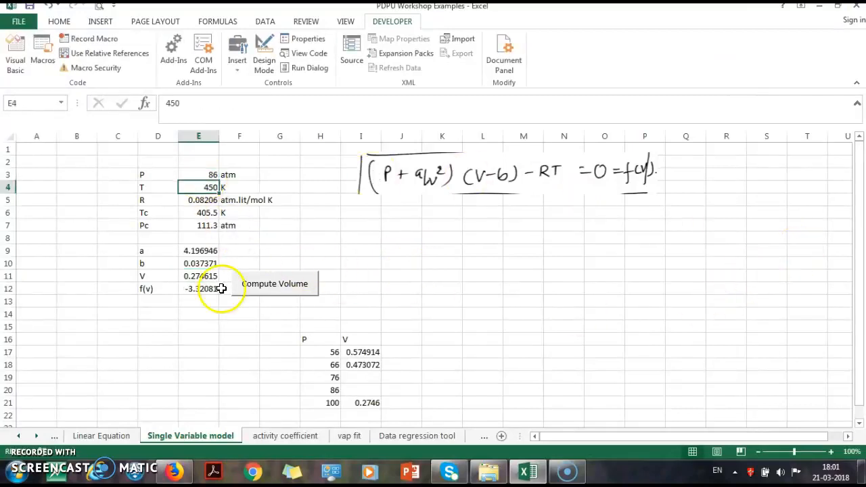
click(259, 290)
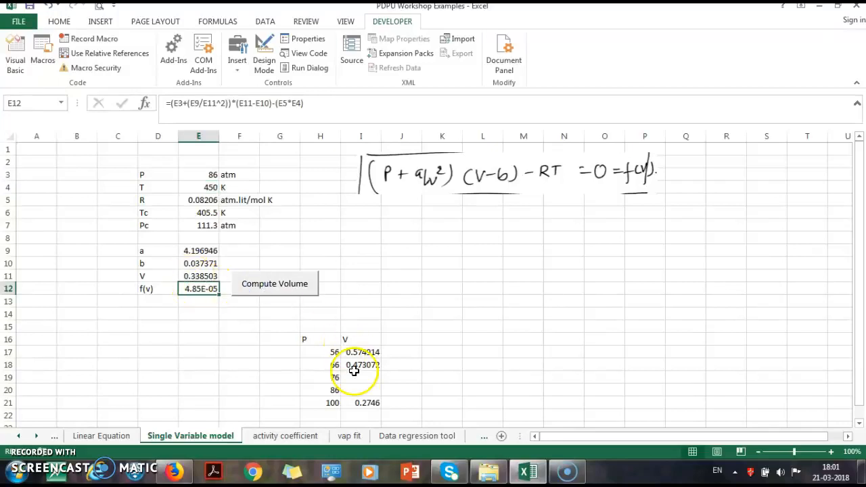
Step: Enter the volume 0.33 in I20 beside the 86 atm pressure
click(354, 391)
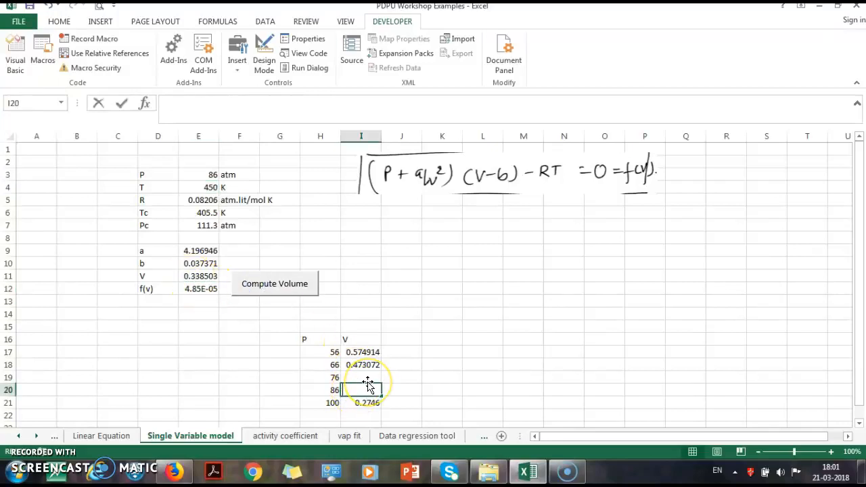
text(0.33)
click(368, 379)
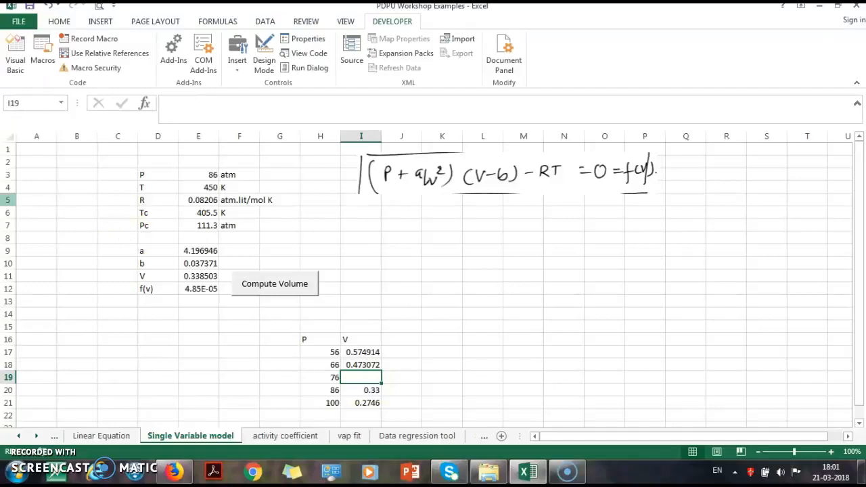
Step: Set the model pressure in E3 to 76 atm and run the sheet's Compute Volume macro
click(200, 175)
text(76)
key(Return)
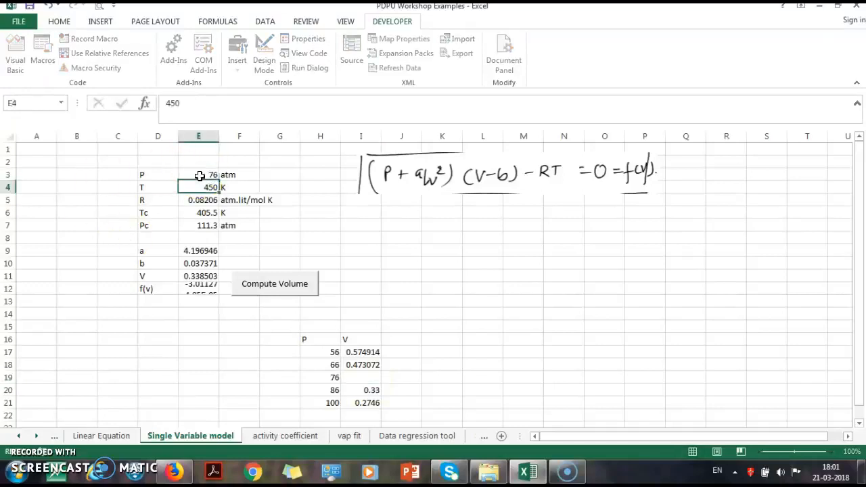
click(277, 290)
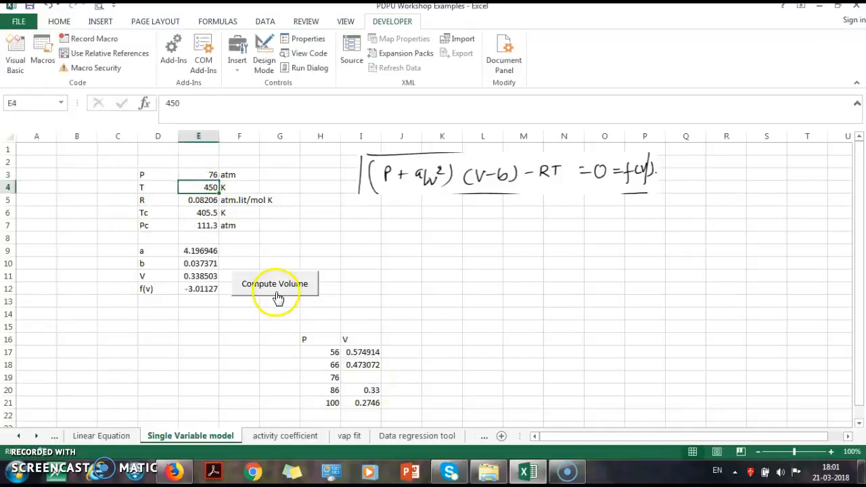
Step: Enter the volume 0.397 in I19 beside the 76 atm pressure
click(360, 377)
text(0)
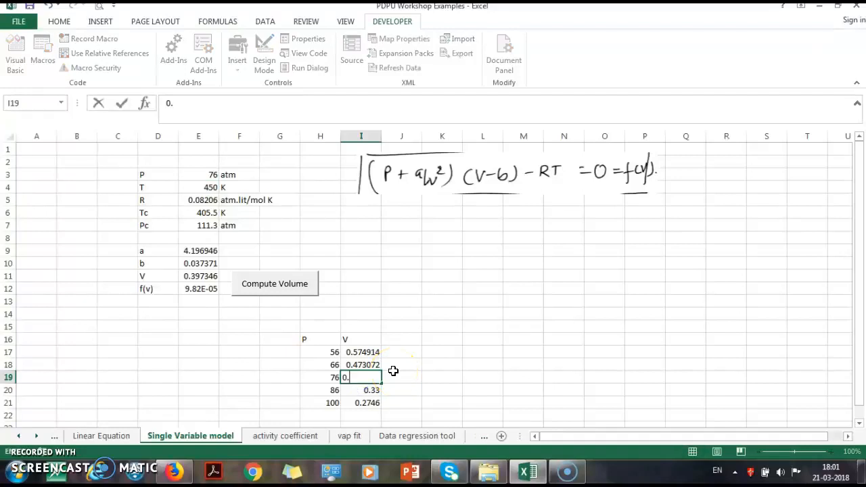
text(.397)
key(Return)
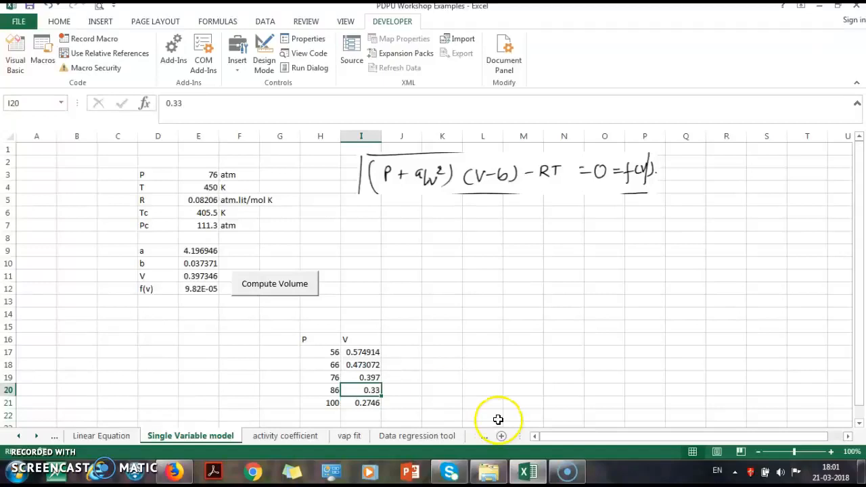
click(414, 354)
drag(317, 344, 370, 399)
click(526, 387)
drag(863, 252, 860, 298)
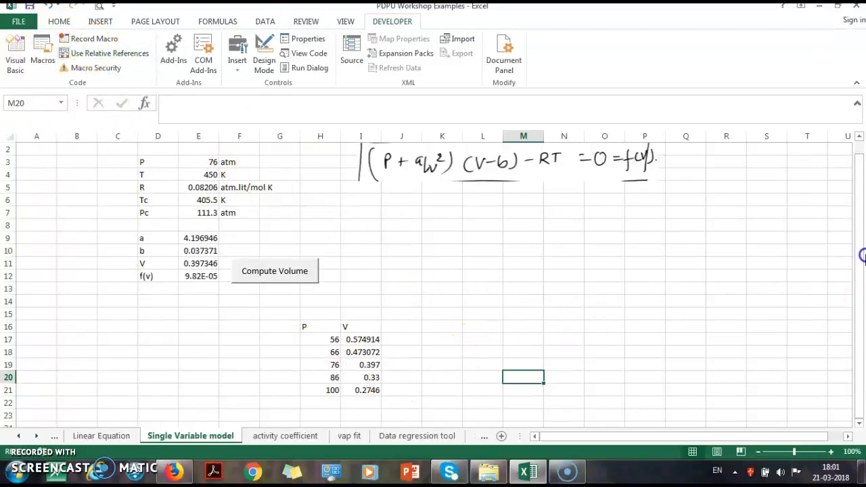
drag(864, 254, 858, 182)
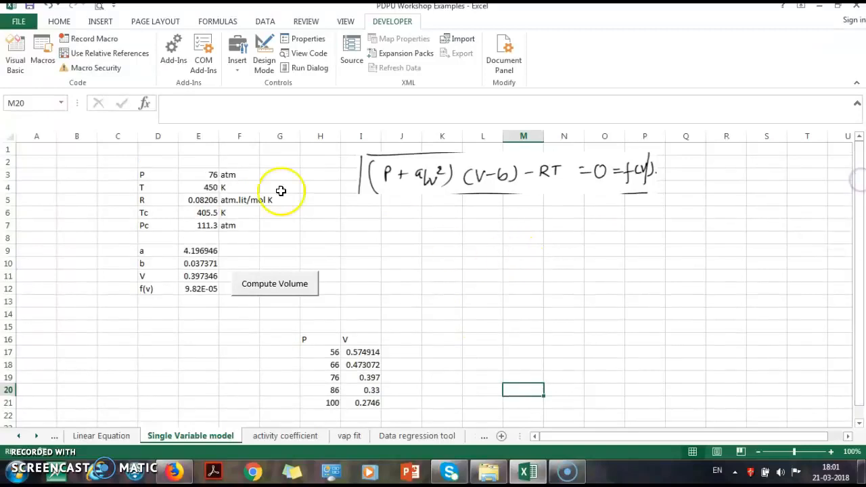
Step: Start recording a new macro named volume, stored in This Workbook
click(75, 40)
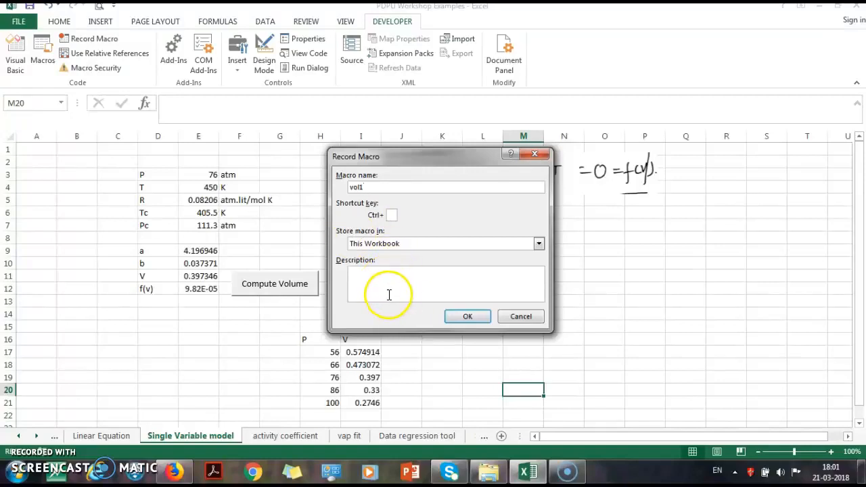
click(464, 322)
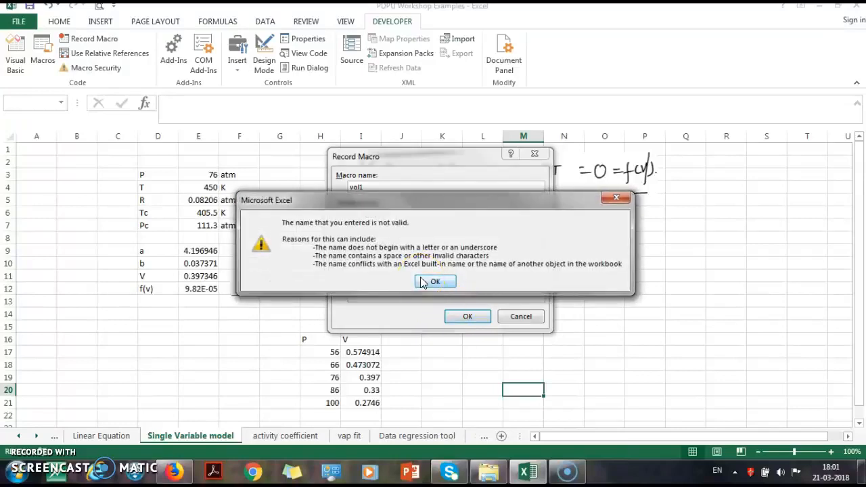
click(433, 282)
click(374, 187)
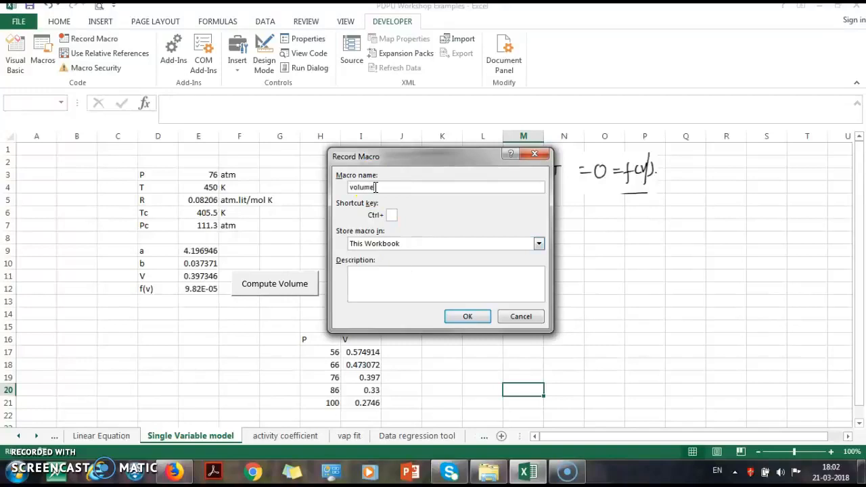
click(458, 316)
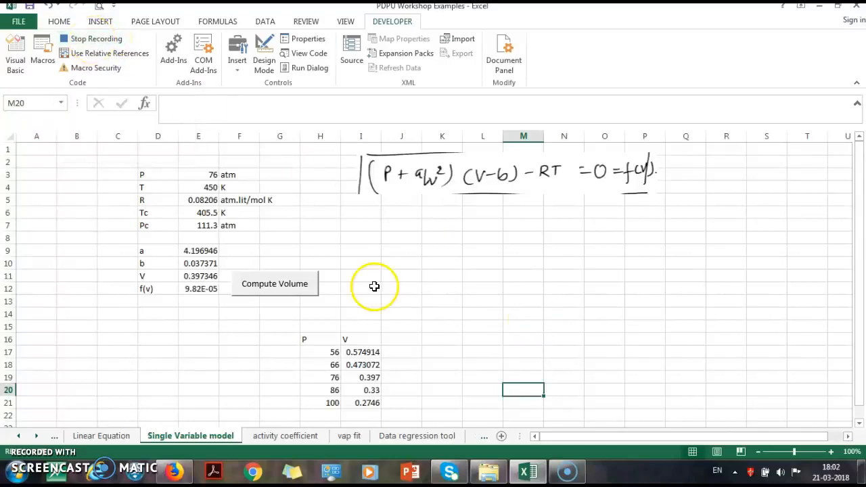
Step: Start a Goal Seek with the f(v) cell E12 as the set cell
click(201, 175)
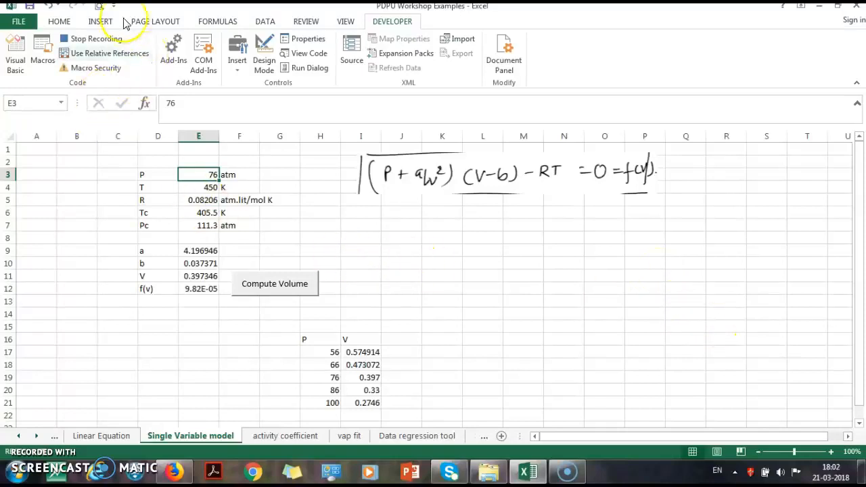
click(264, 22)
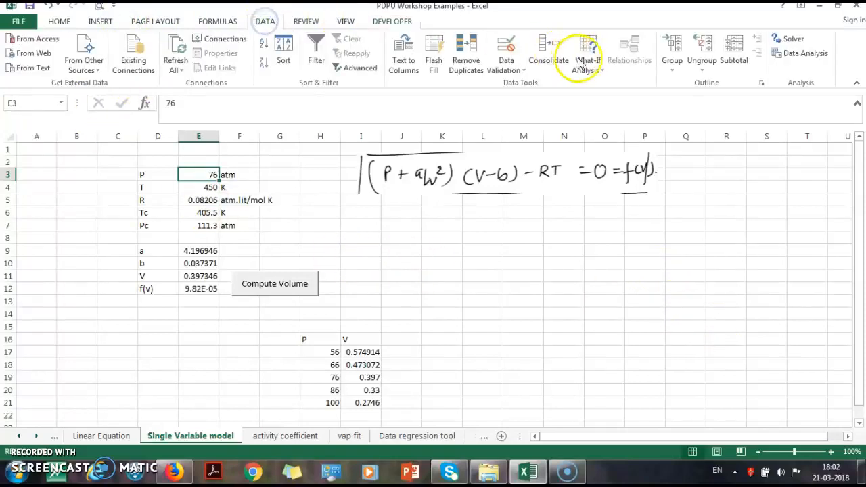
click(598, 68)
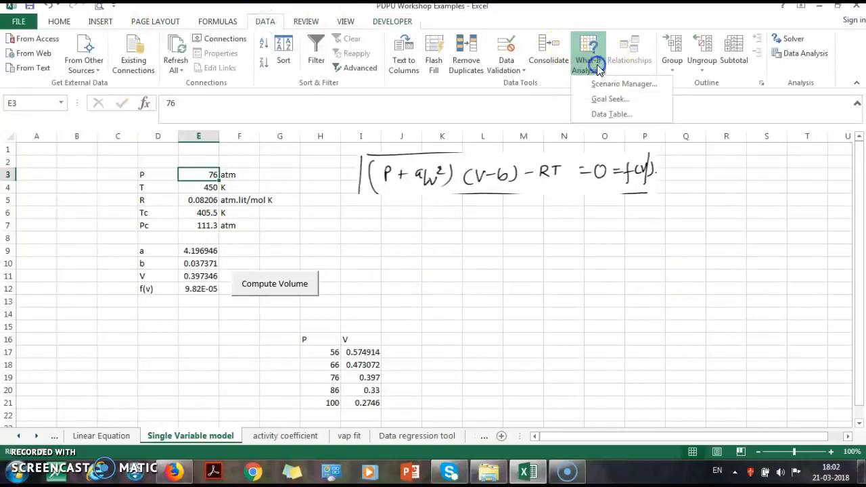
click(609, 99)
click(493, 221)
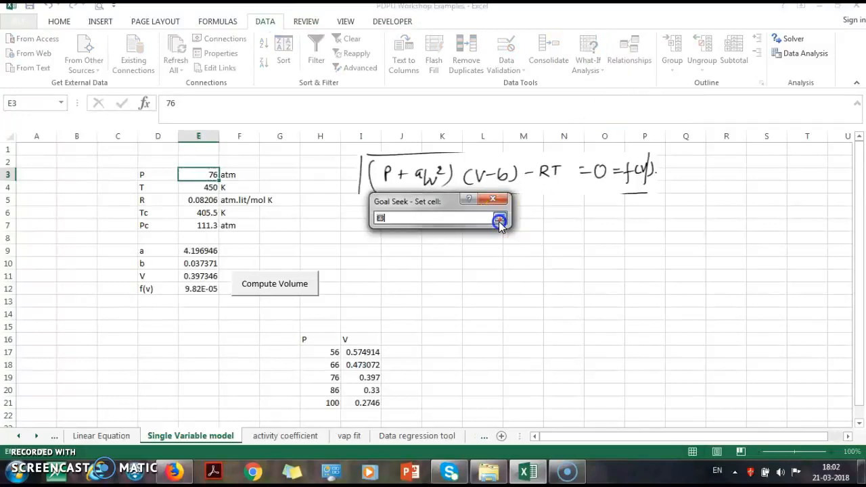
click(200, 288)
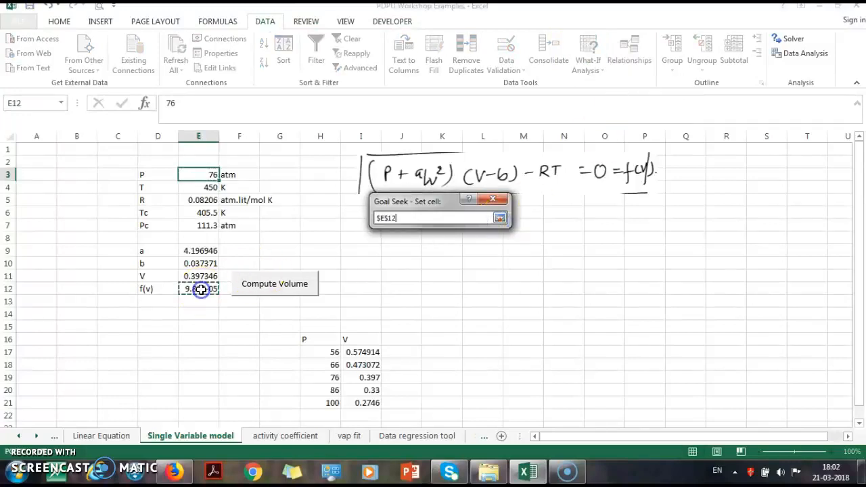
click(500, 218)
Step: Run the Goal Seek to a value of 0.00001 by changing the volume cell E11, and stop recording the macro
click(470, 237)
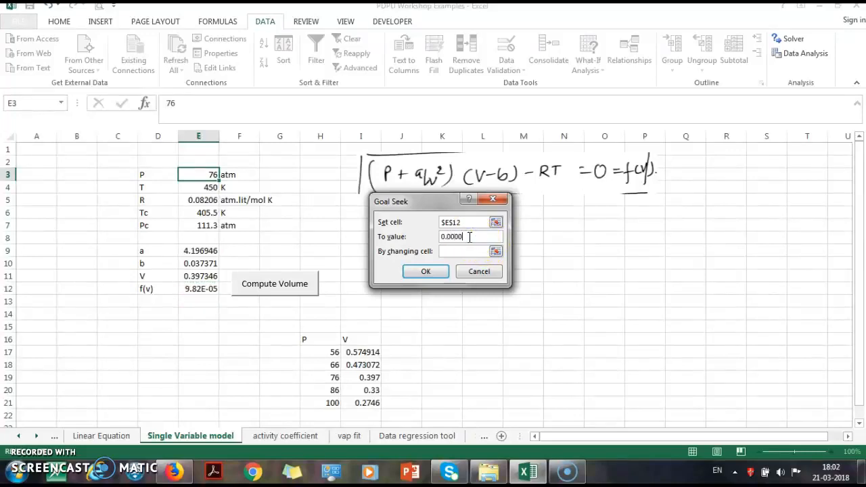
text(0.00001)
click(496, 251)
click(196, 276)
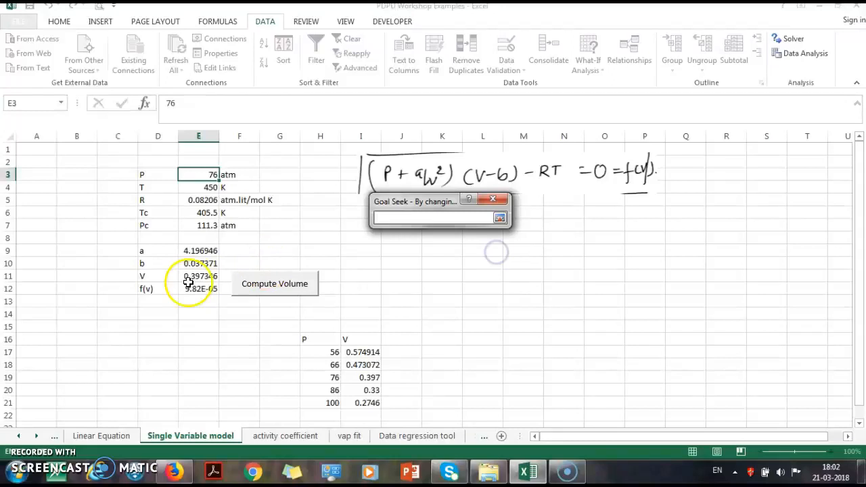
click(499, 218)
click(424, 271)
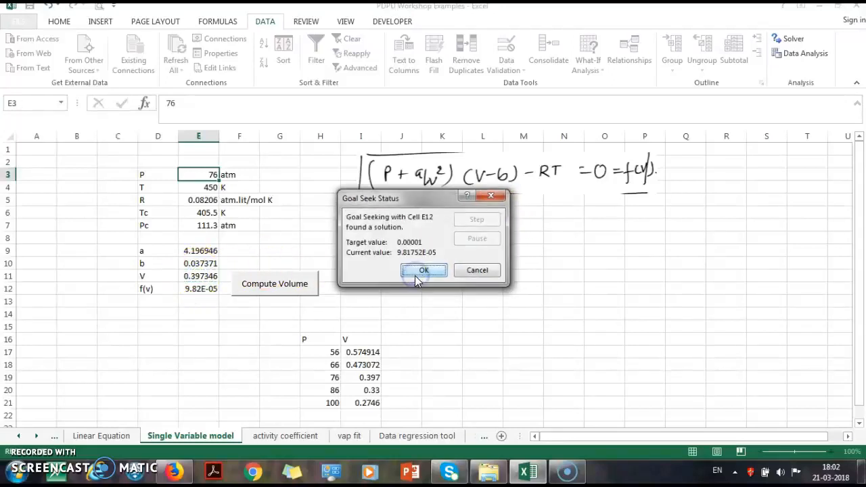
click(412, 271)
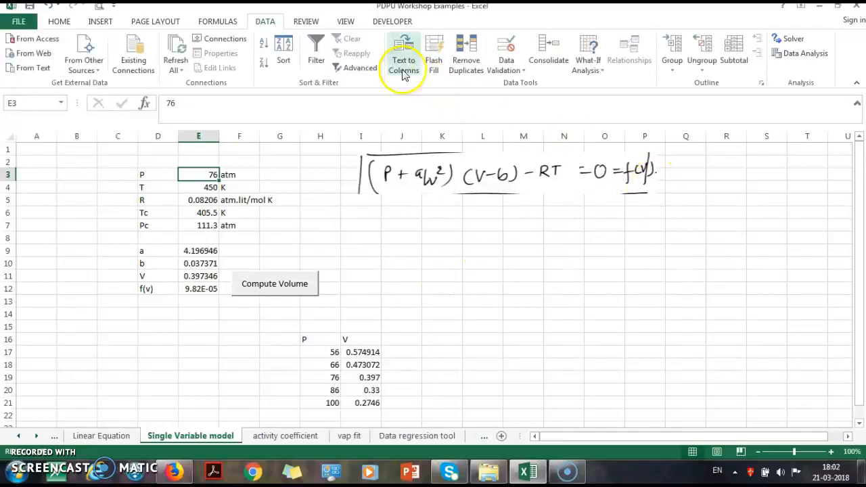
click(379, 23)
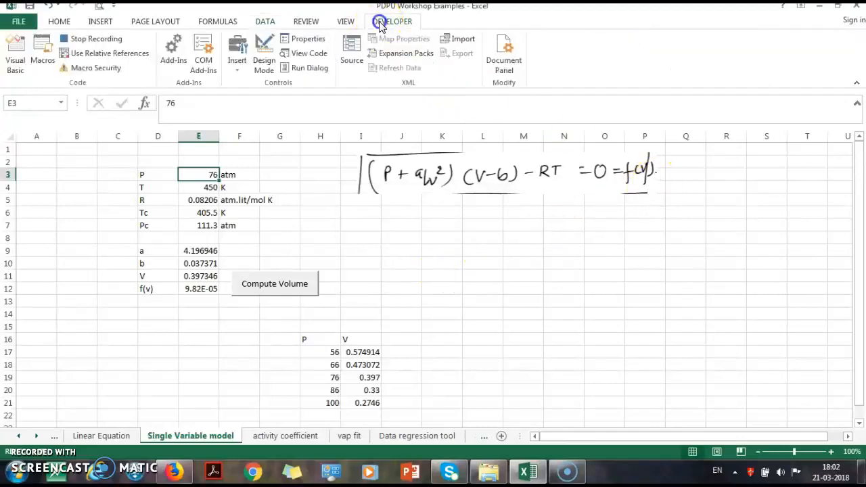
click(77, 42)
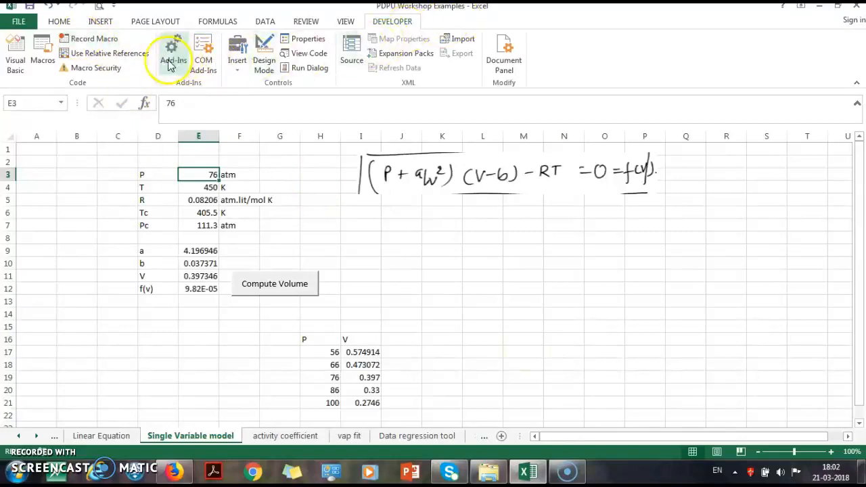
Step: Draw a form-control button around K9:L10, below the handwritten equation, and assign the volume macro to it
click(237, 68)
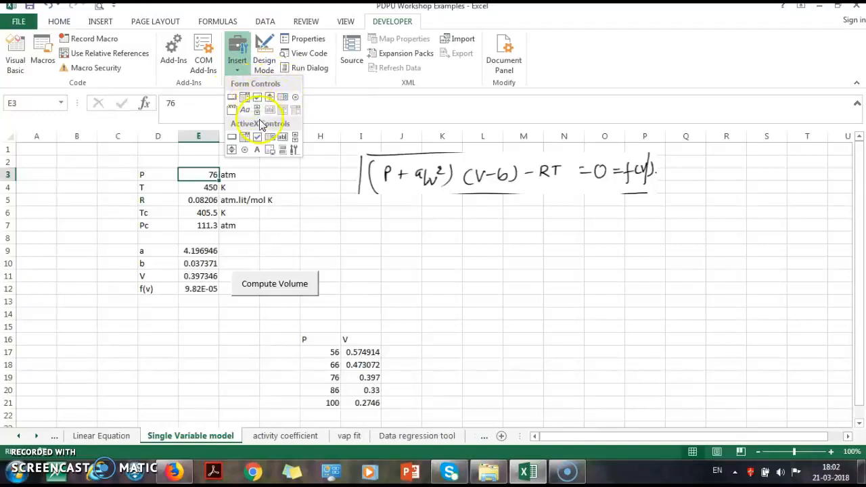
click(231, 101)
drag(411, 243, 513, 269)
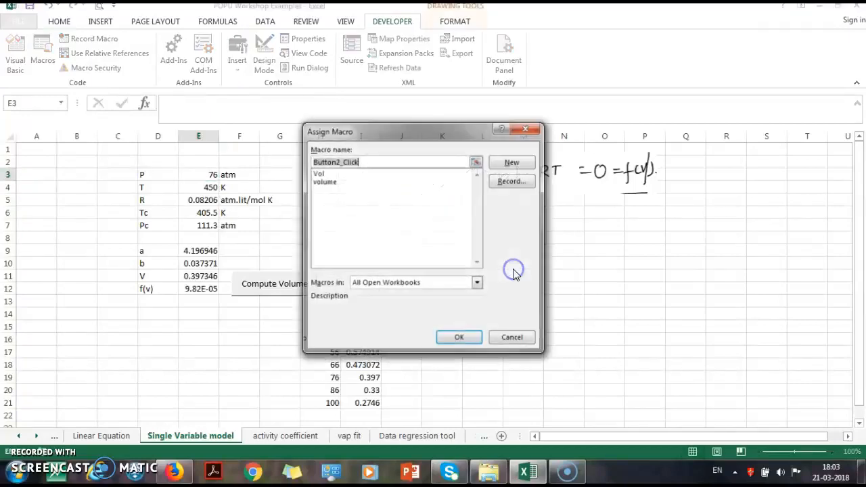
click(324, 181)
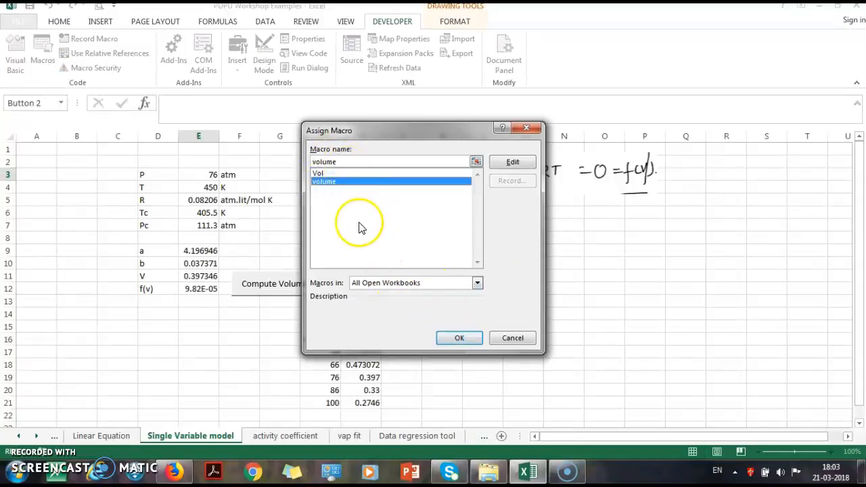
click(459, 338)
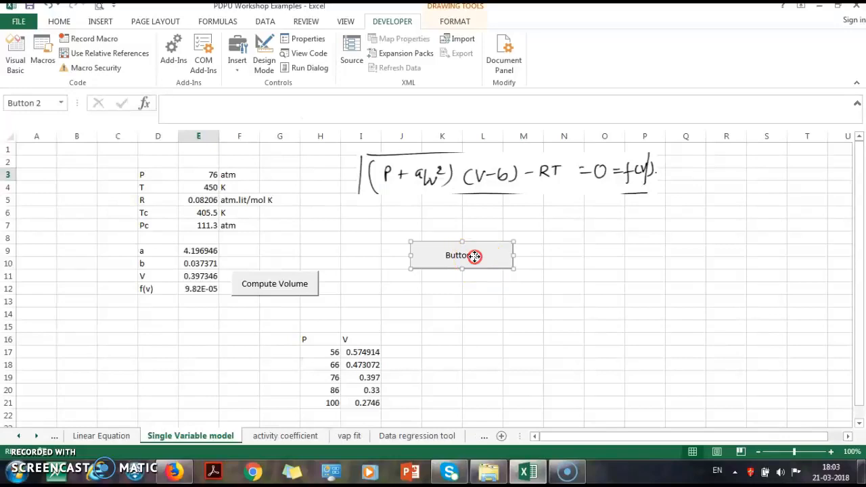
Step: Replace the new button's label with Calculate Volume
right_click(474, 260)
click(511, 311)
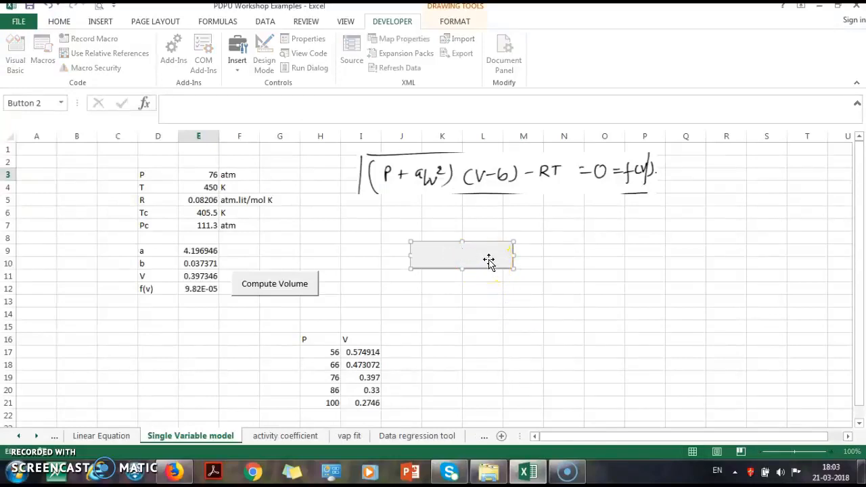
text(d)
key(BackSpace)
key(BackSpace)
key(BackSpace)
key(BackSpace)
text(Calculate Volume)
click(488, 286)
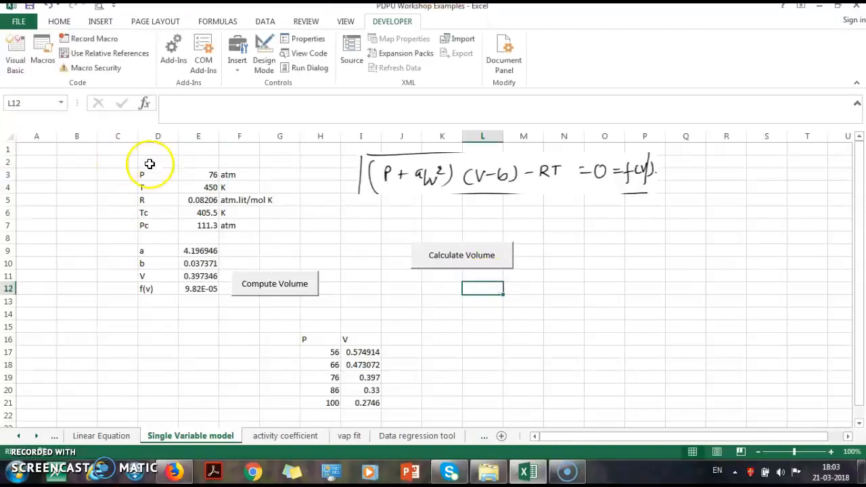
Step: Set the pressure in E3 to 90 atm, run the macro with the Calculate Volume button, and check E12 and E11
click(204, 177)
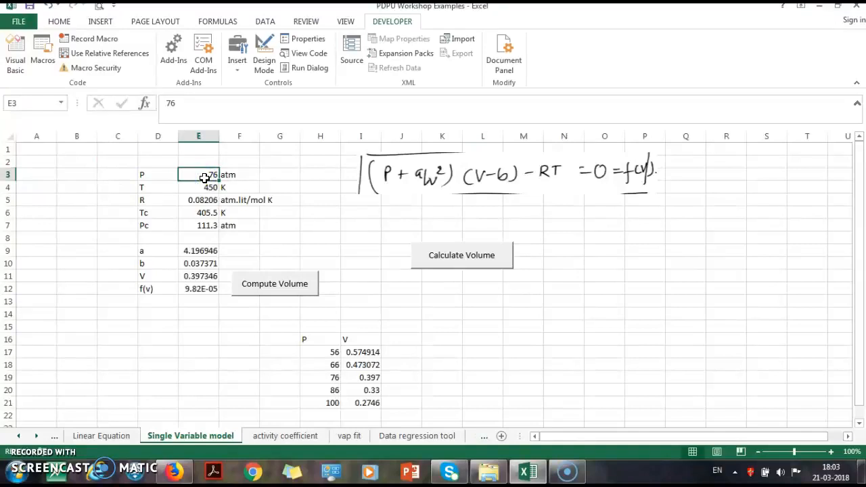
text(90)
click(479, 331)
click(478, 270)
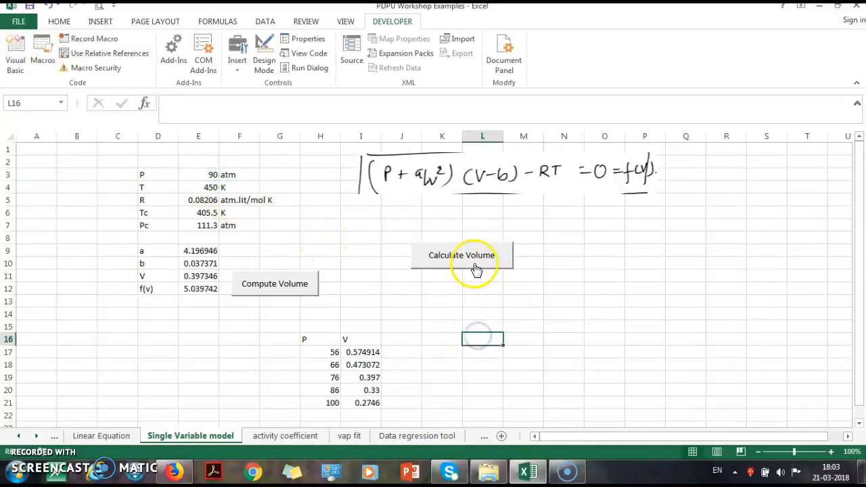
click(197, 289)
click(199, 277)
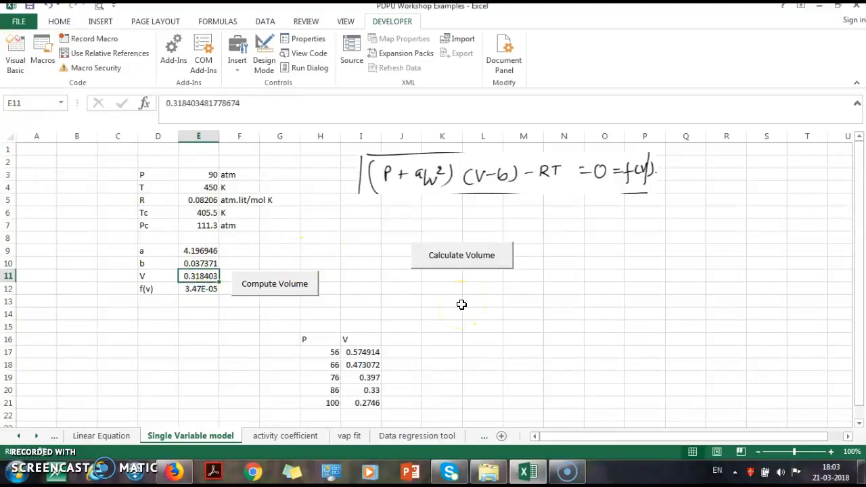
click(473, 269)
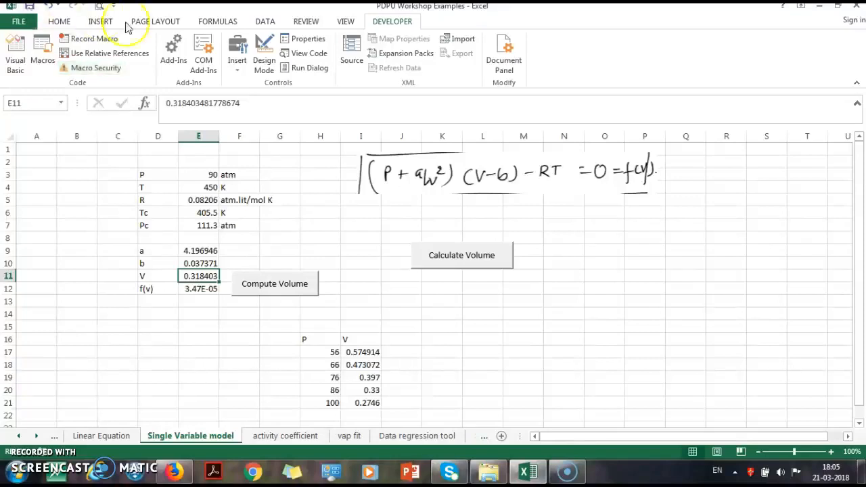
Step: Show the available form and ActiveX controls for insertion
click(237, 67)
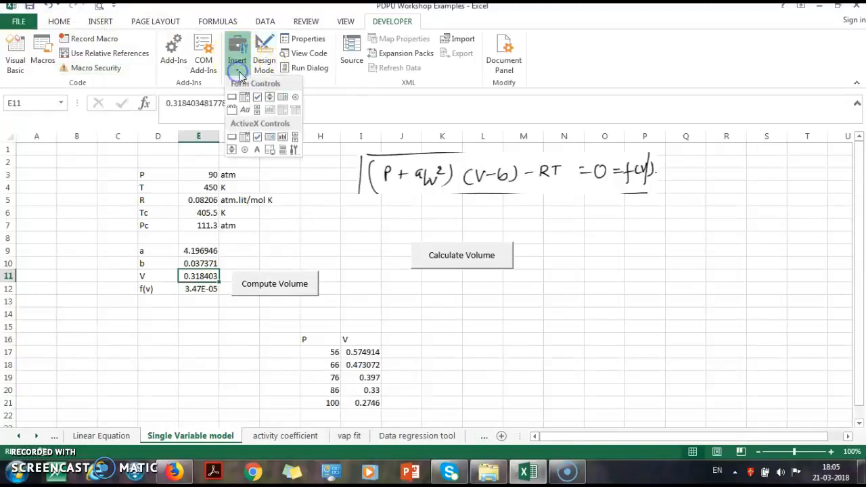